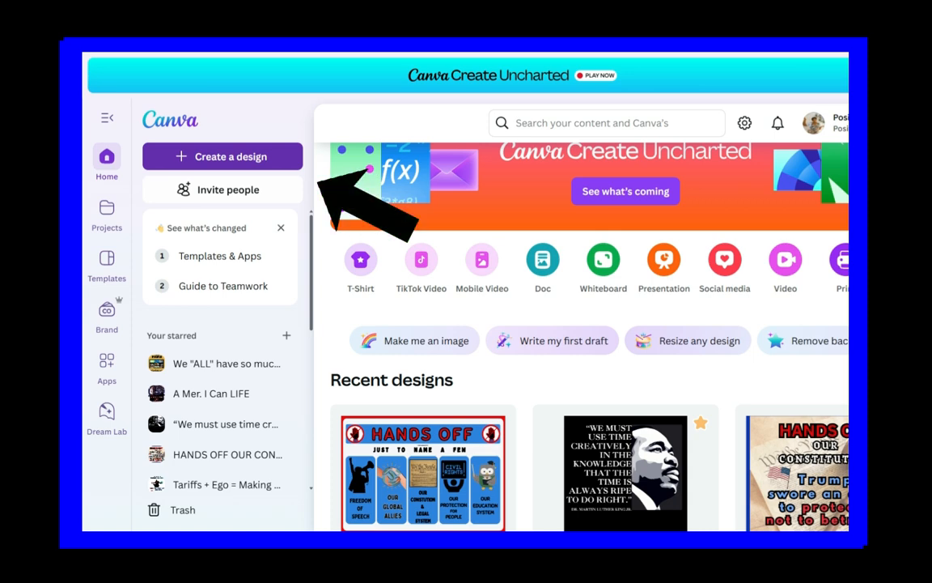
# Step: Create a new design by searching for "double sided poster" and choosing the 24 × 18 in double-sided landscape poster
pyautogui.click(223, 160)
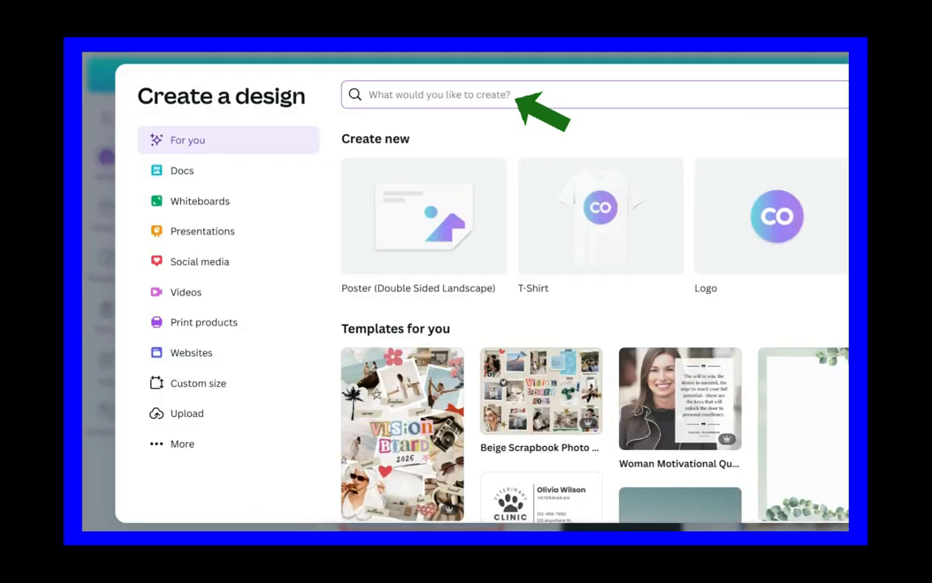
pyautogui.write('d')
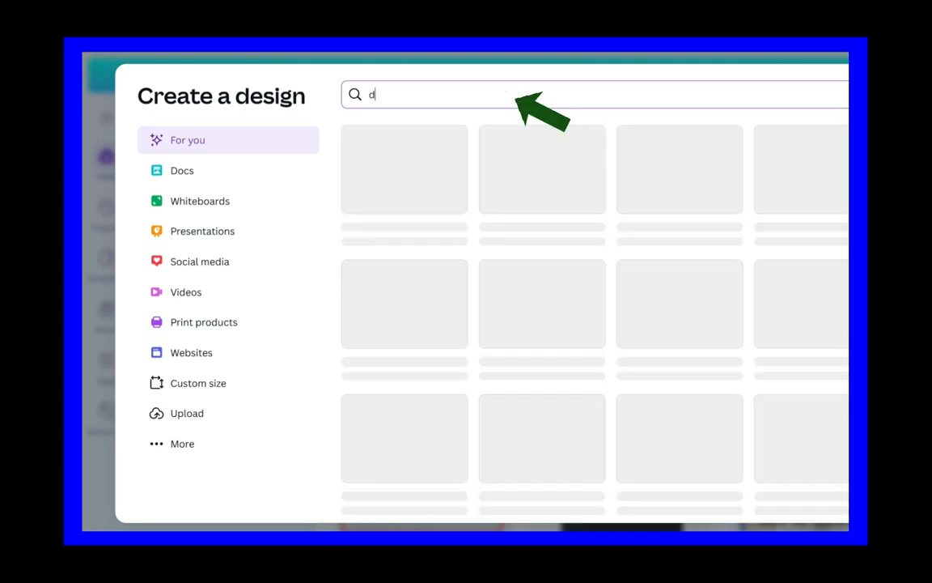
pyautogui.write('ouble')
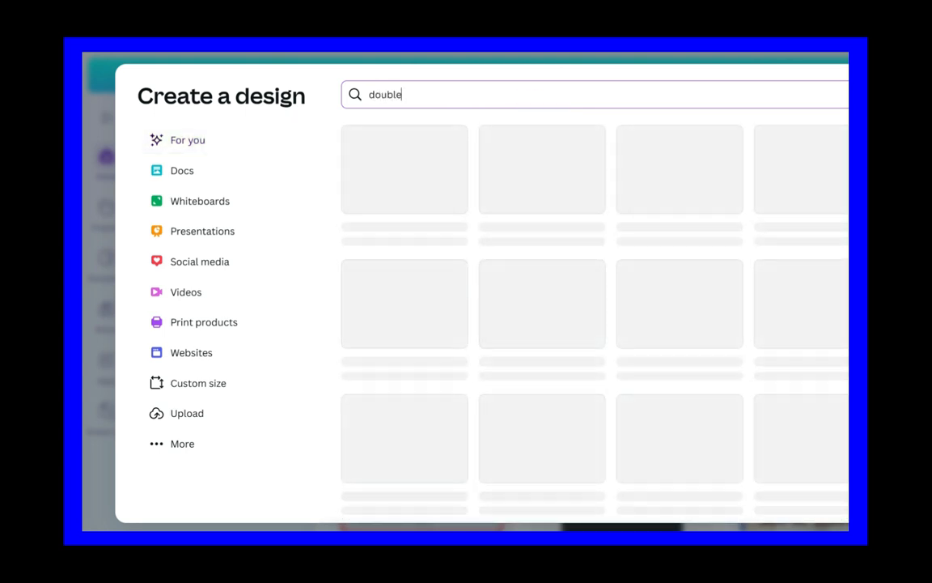
pyautogui.write(' sided poster')
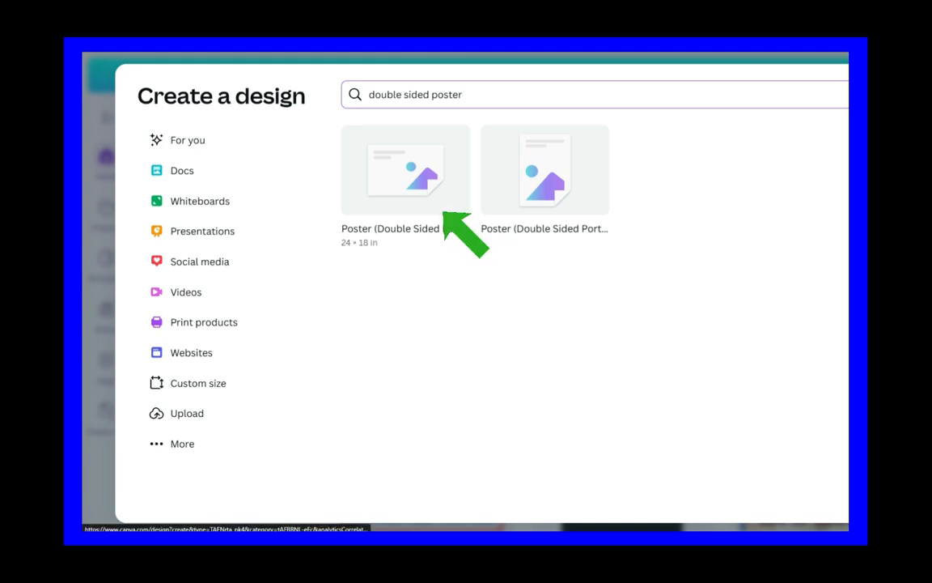
pyautogui.click(405, 171)
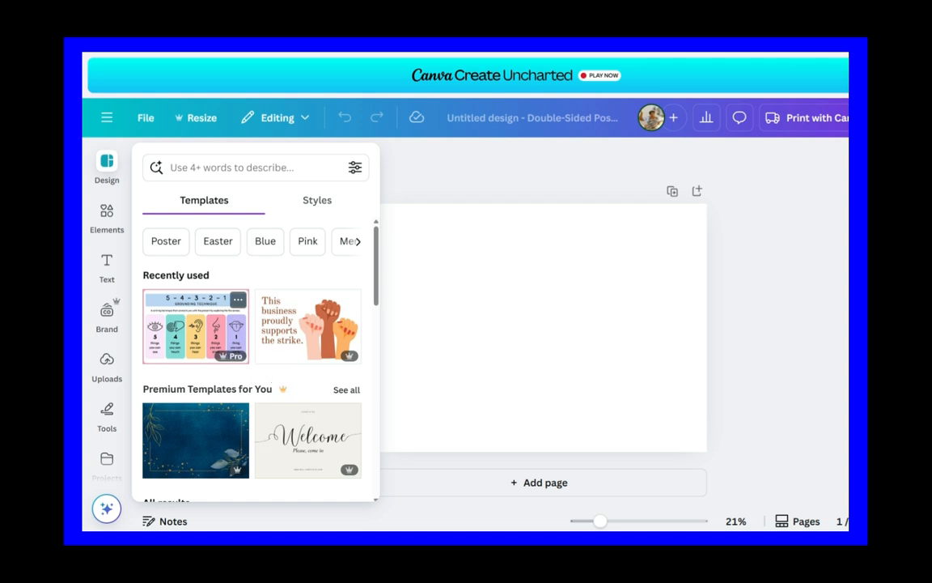
# Step: Apply the recently used 5-4-3-2-1 Grounding Technique template to the blank poster page
pyautogui.click(196, 327)
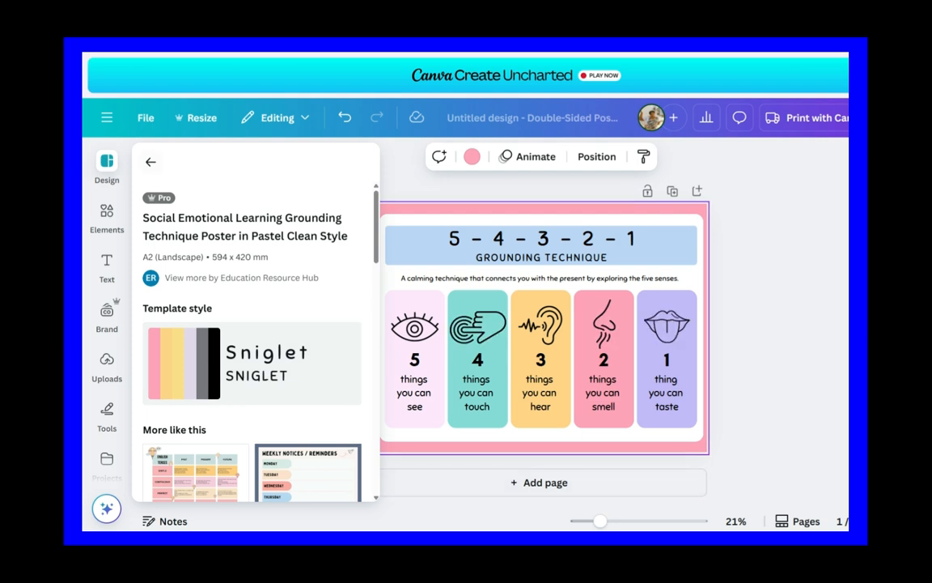
pyautogui.click(150, 161)
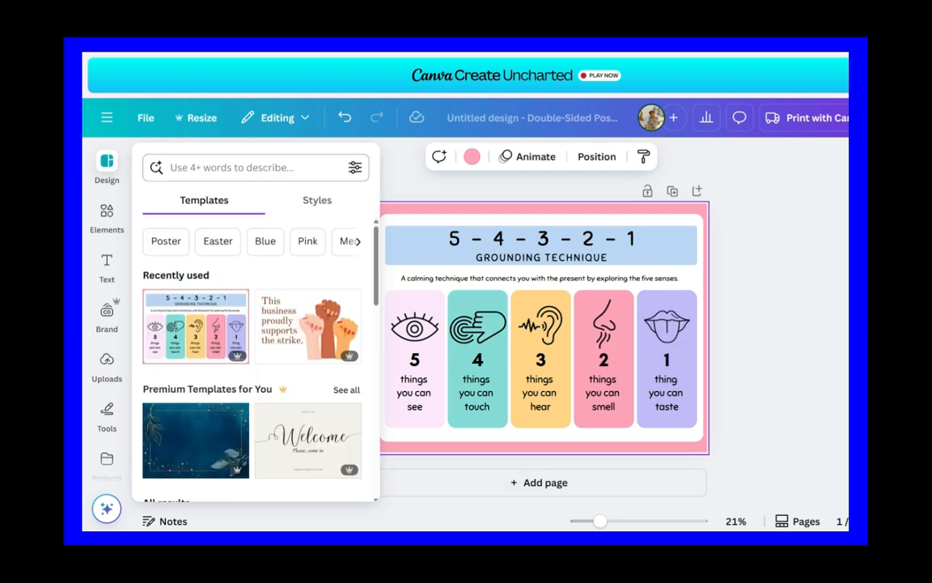
pyautogui.press('Escape')
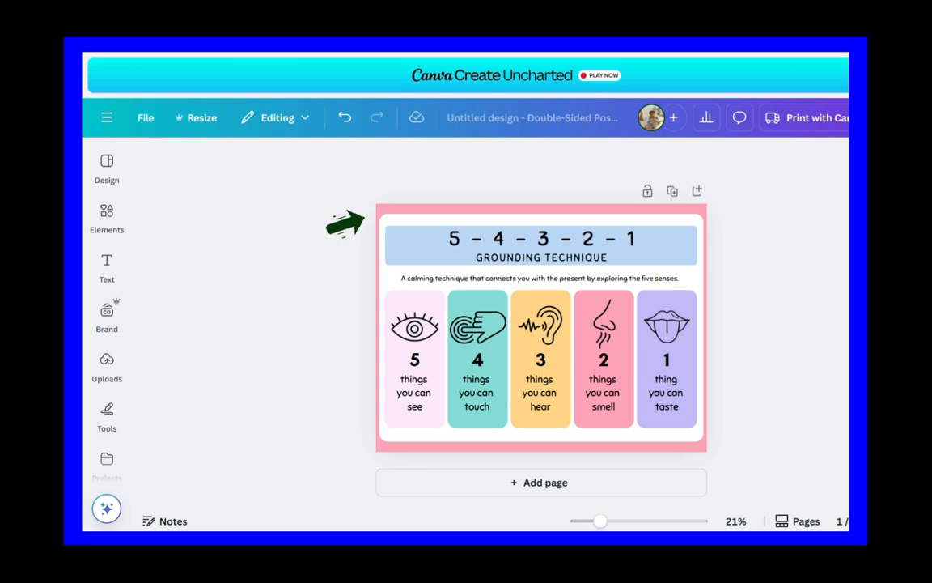
# Step: Change the poster's background color to the custom solid red #EC0505
pyautogui.click(377, 214)
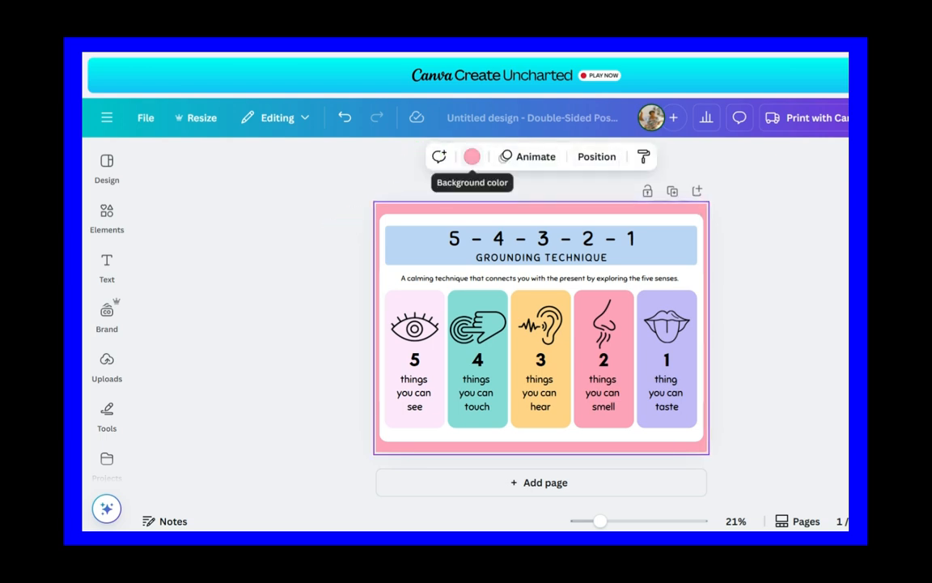
pyautogui.click(471, 156)
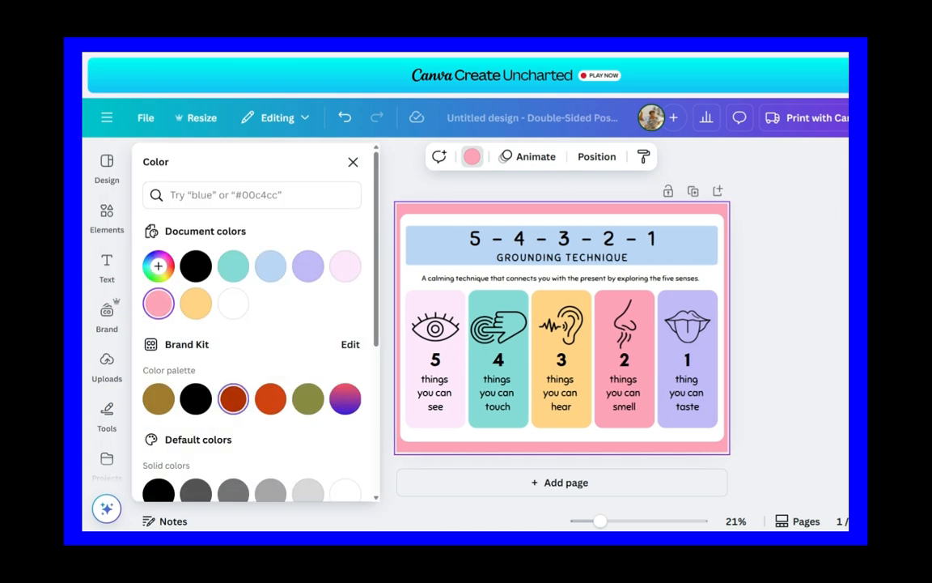
pyautogui.click(233, 399)
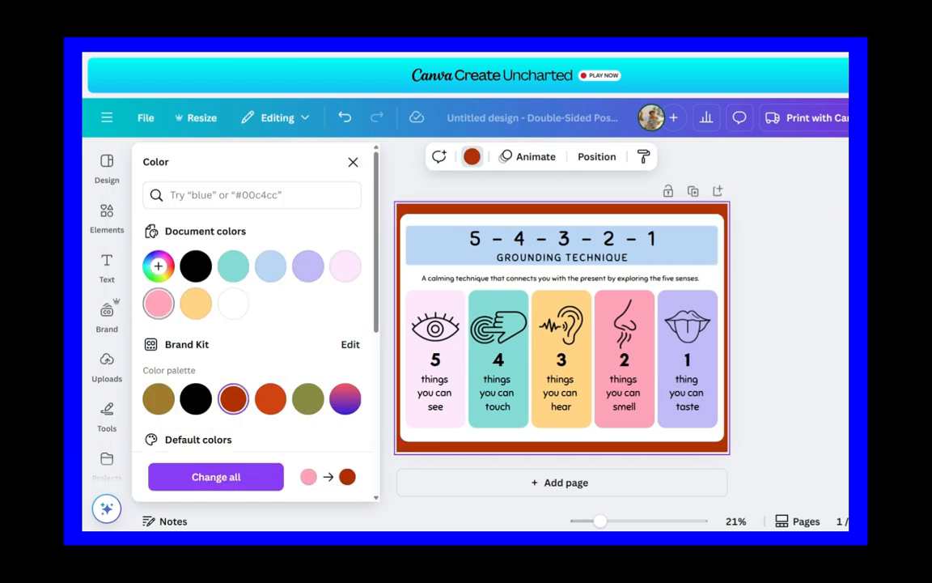
pyautogui.click(158, 266)
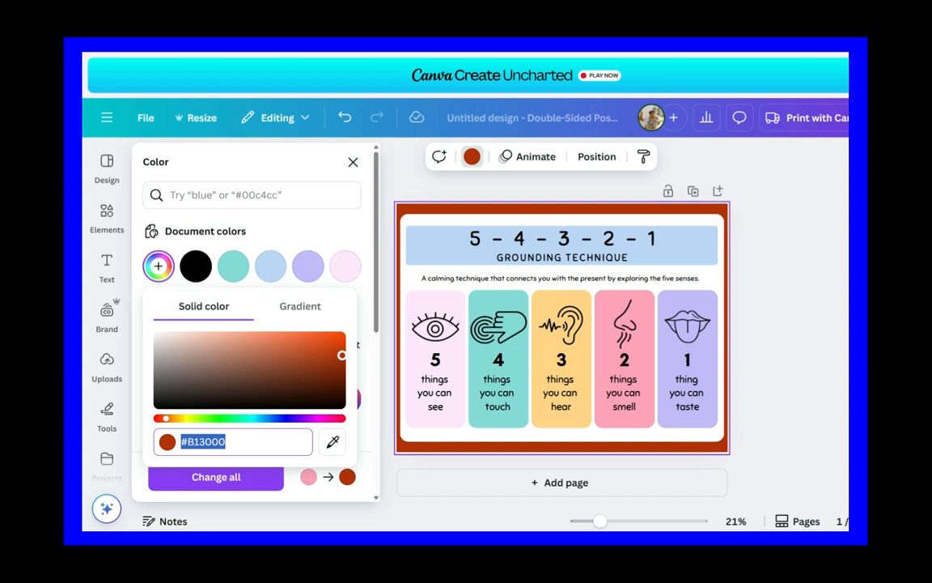
pyautogui.moveTo(342, 354); pyautogui.dragTo(341, 337)
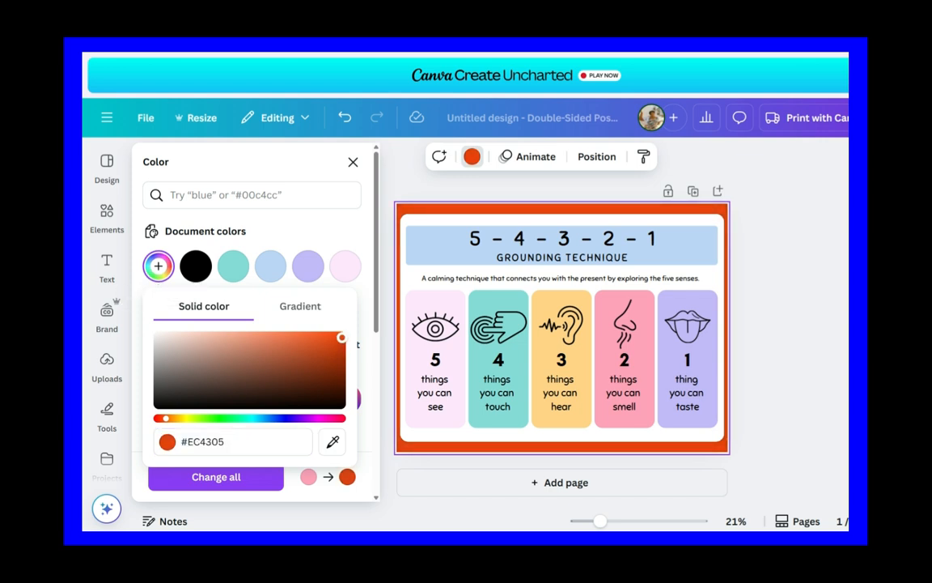
pyautogui.moveTo(166, 418); pyautogui.dragTo(160, 418)
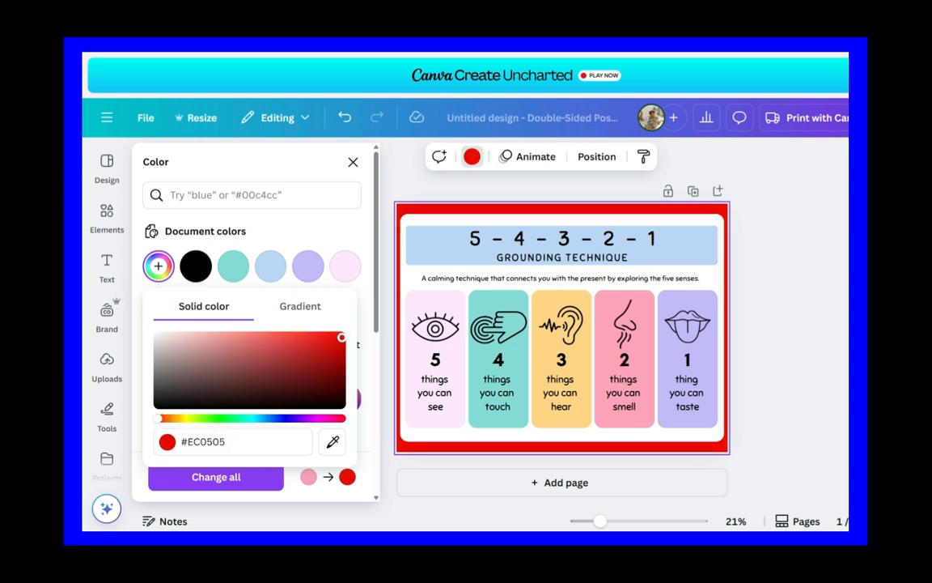
pyautogui.click(353, 162)
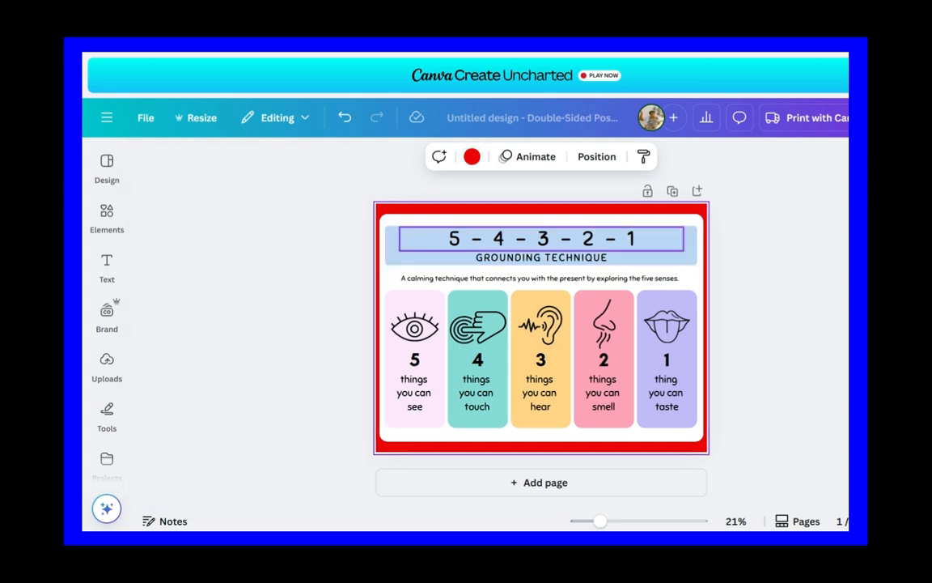
# Step: Recolor the banner rectangle behind the poster's title with the custom solid blue #4E97E9
pyautogui.click(429, 257)
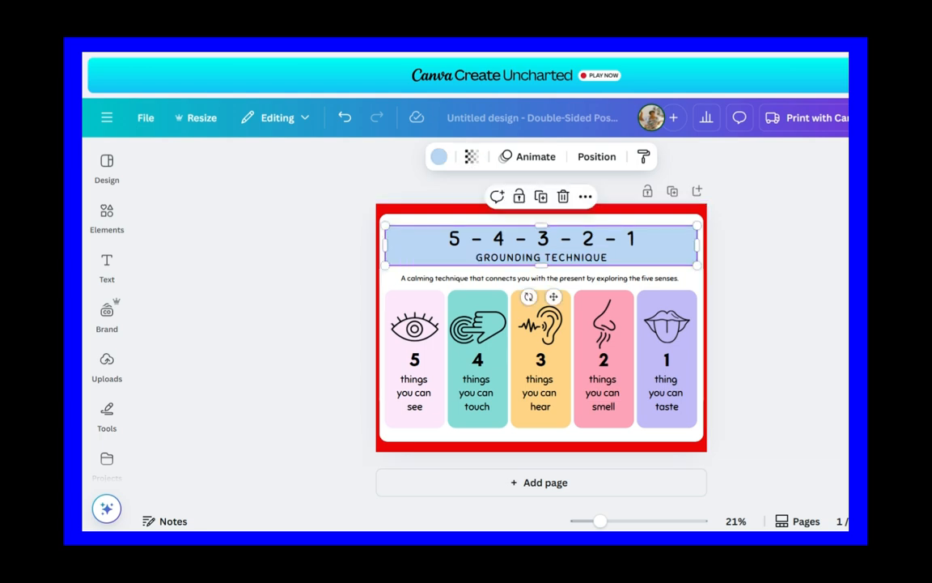
pyautogui.click(438, 157)
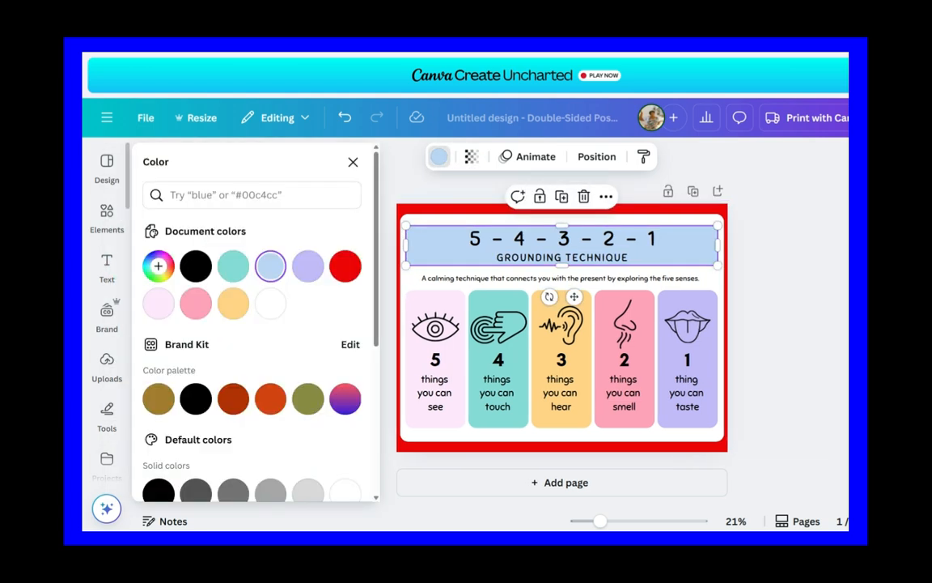
pyautogui.click(158, 266)
pyautogui.click(280, 338)
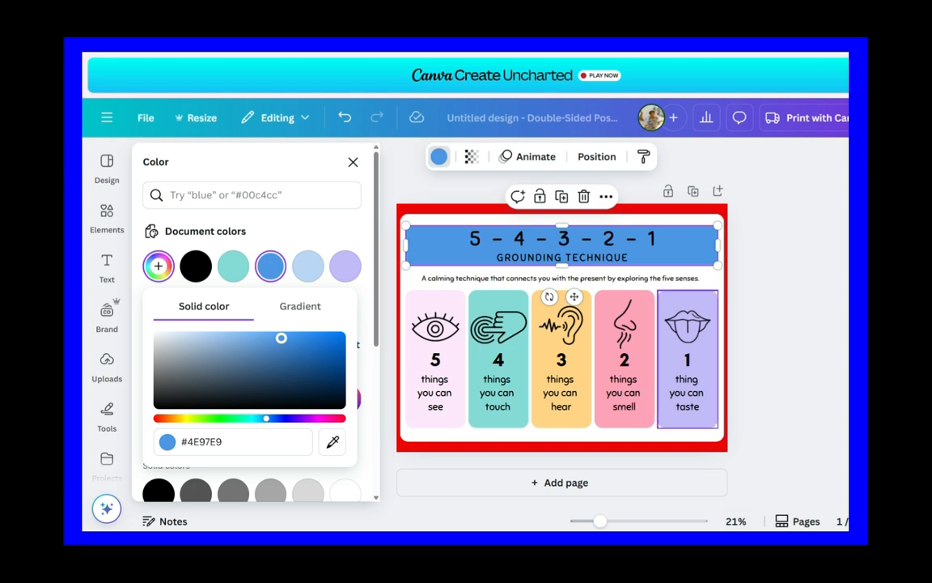
# Step: Recolor the "taste" and "smell" cards with the banner's blue document color #4E97E9
pyautogui.click(703, 360)
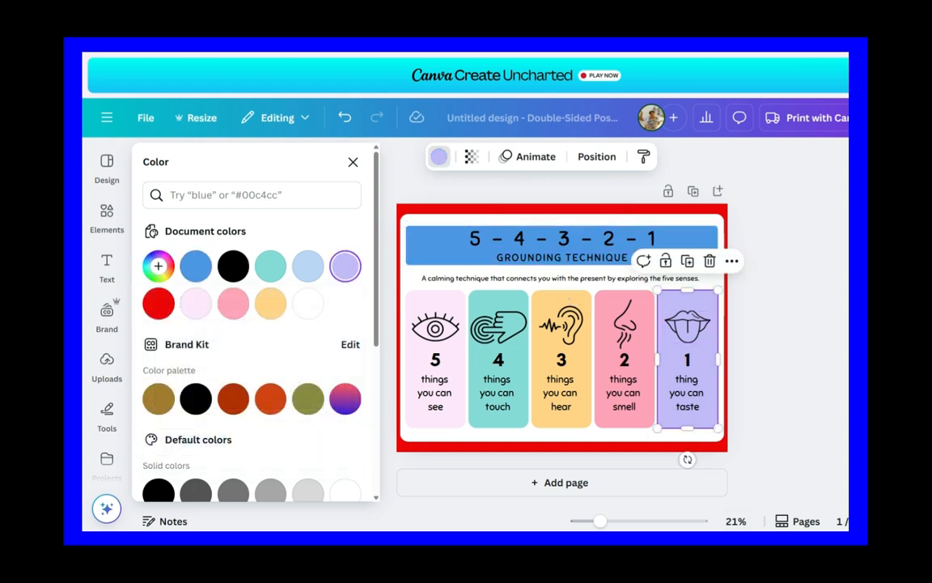
pyautogui.click(438, 156)
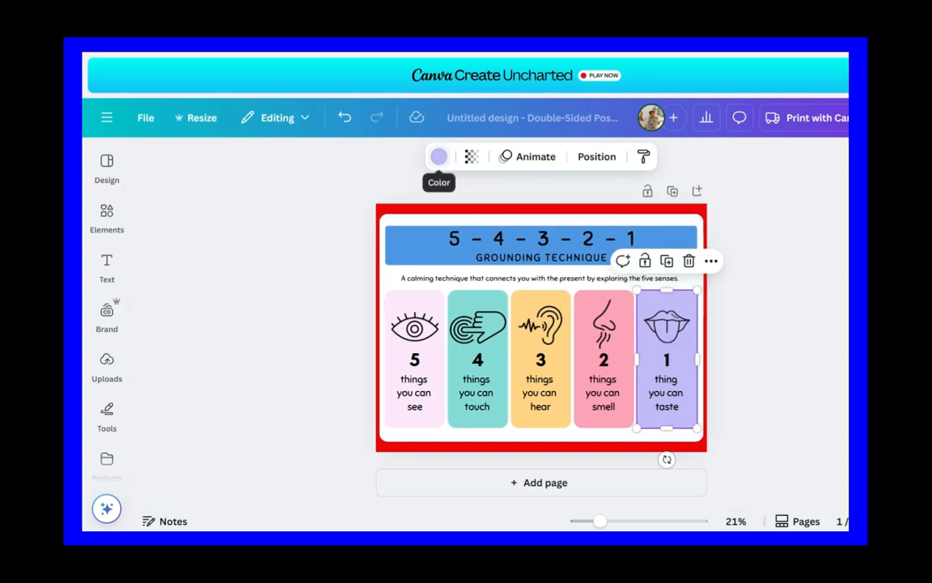
pyautogui.click(439, 156)
pyautogui.click(233, 266)
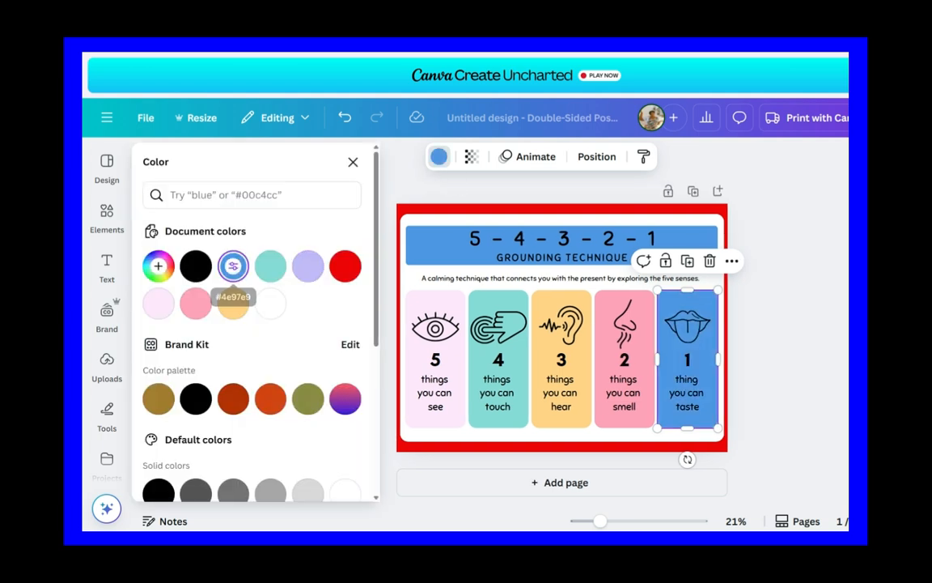
pyautogui.click(608, 350)
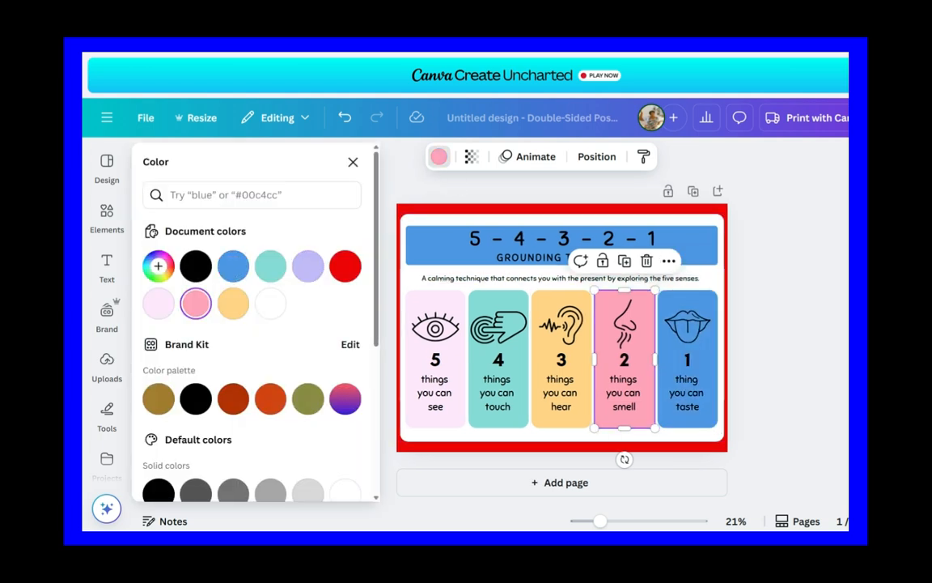
pyautogui.click(233, 266)
# Step: Recolor the "hear", "touch" and "see" cards with the same blue #4E97E9, leaving nothing selected
pyautogui.click(545, 354)
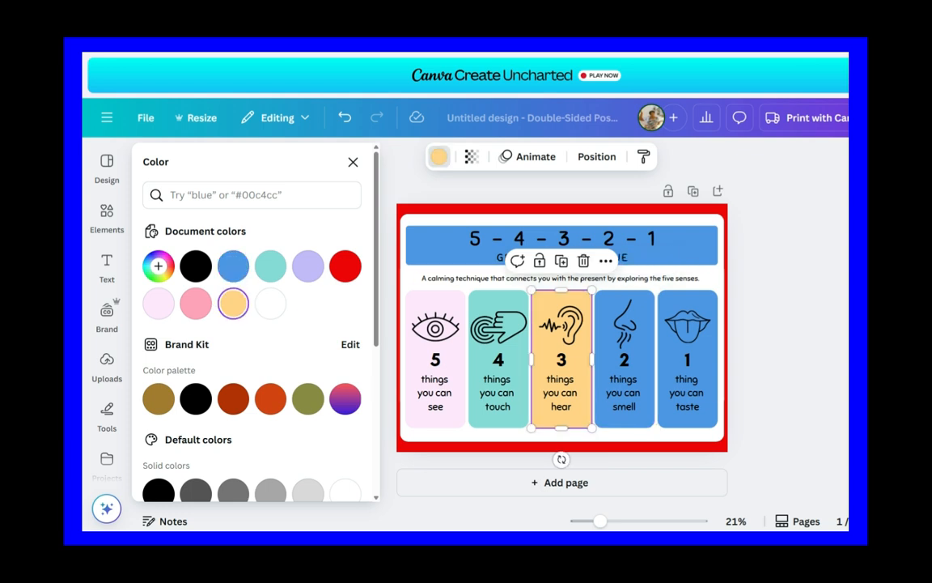
pyautogui.click(233, 266)
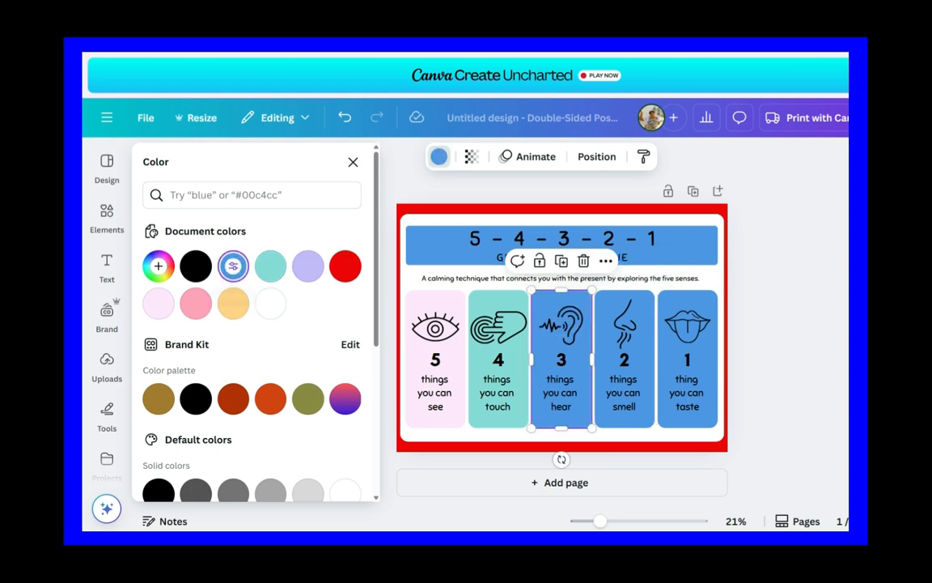
pyautogui.click(498, 356)
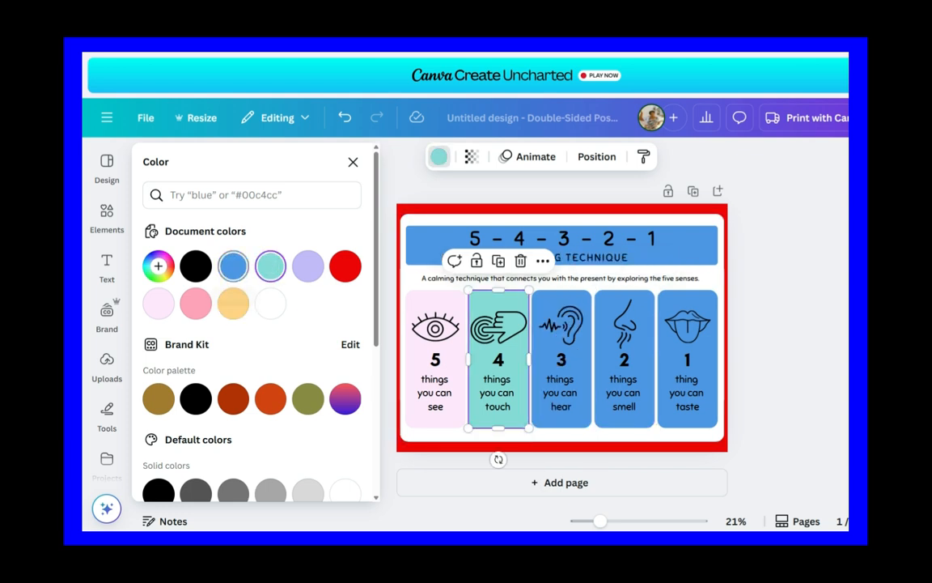
pyautogui.click(233, 266)
pyautogui.click(422, 356)
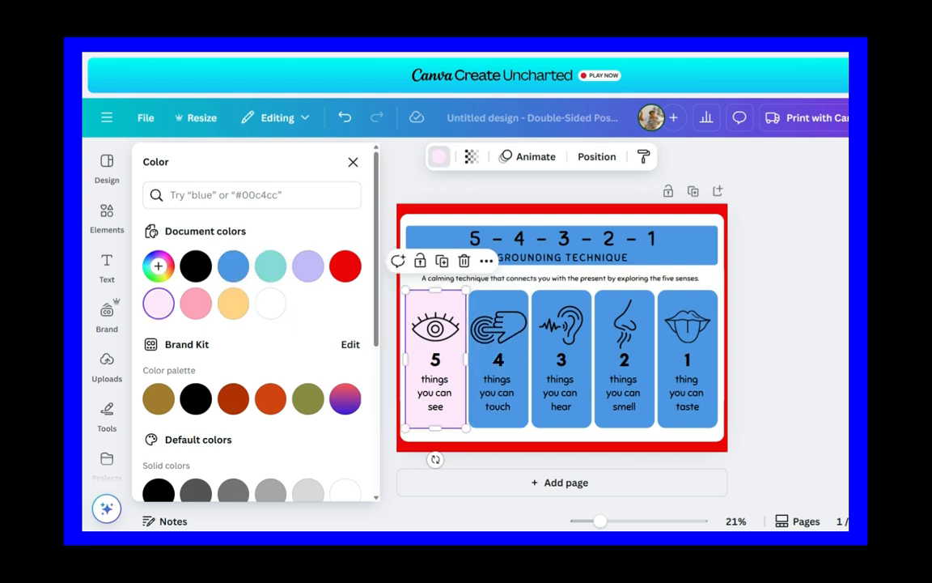
pyautogui.click(233, 267)
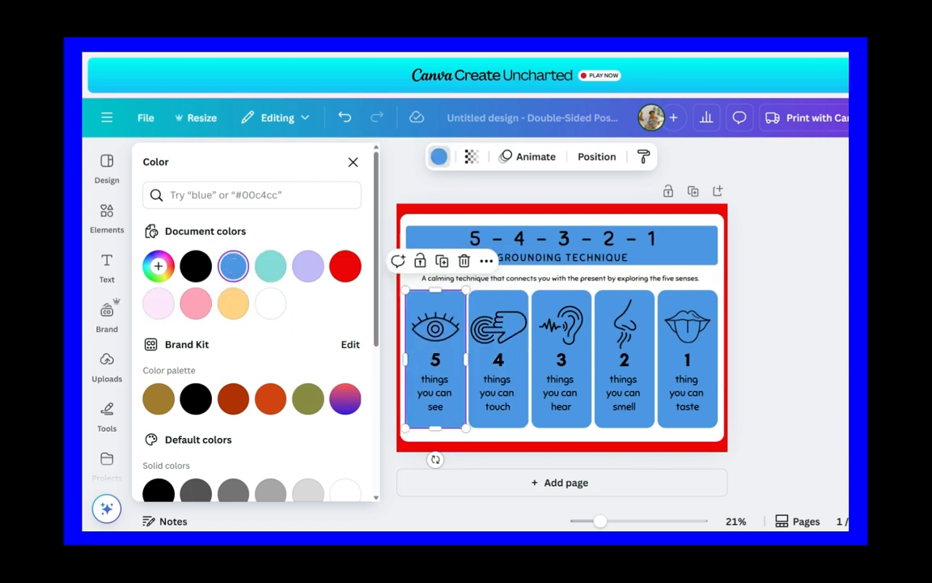
pyautogui.click(353, 162)
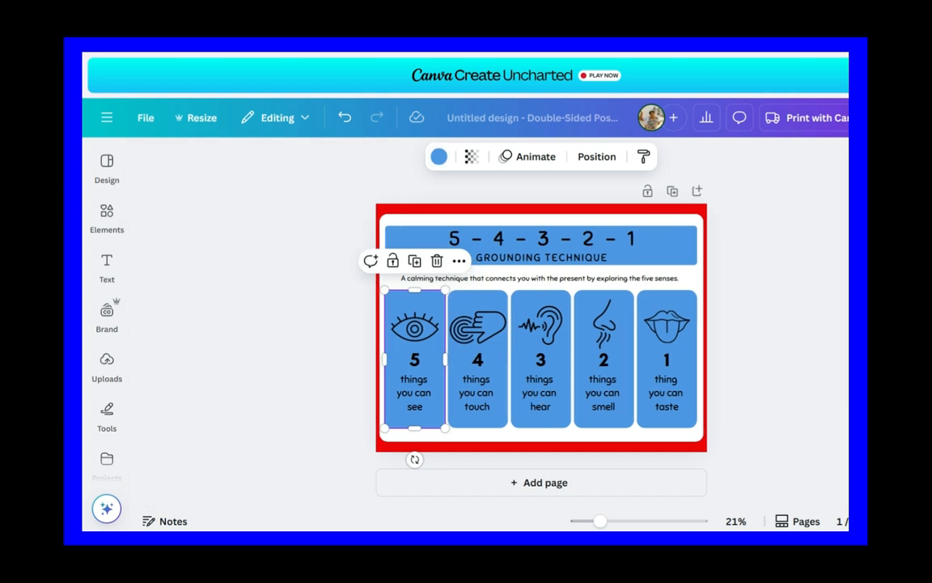
pyautogui.press('Escape')
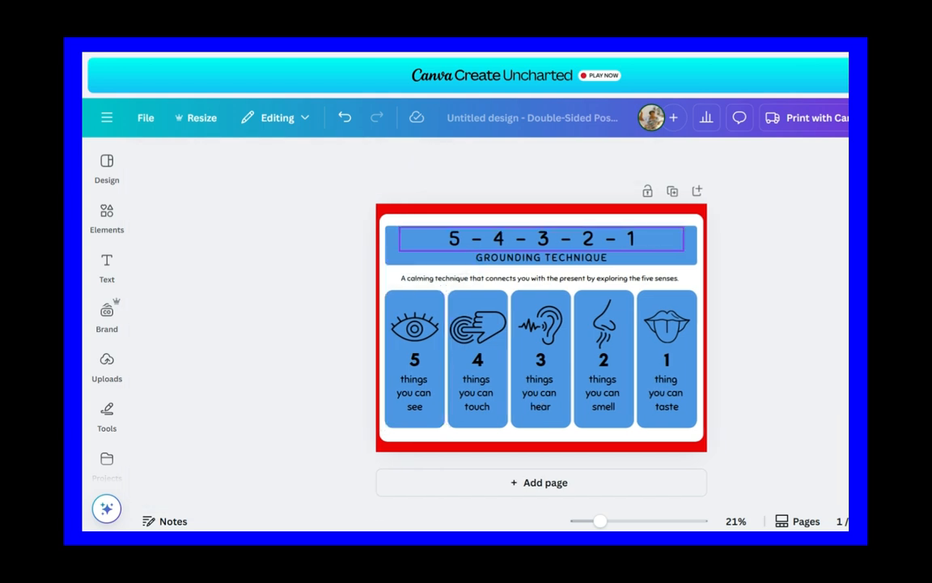
pyautogui.click(542, 239)
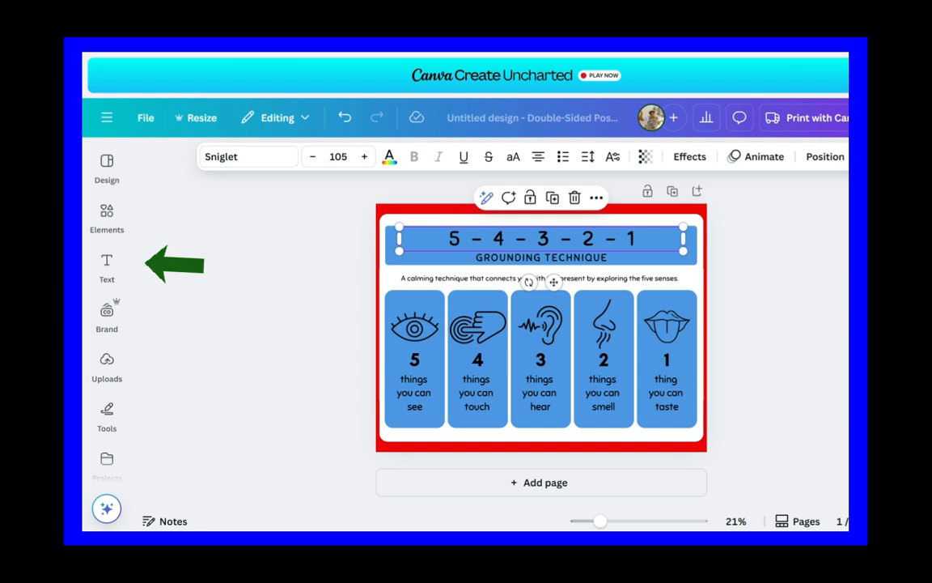
pyautogui.click(107, 267)
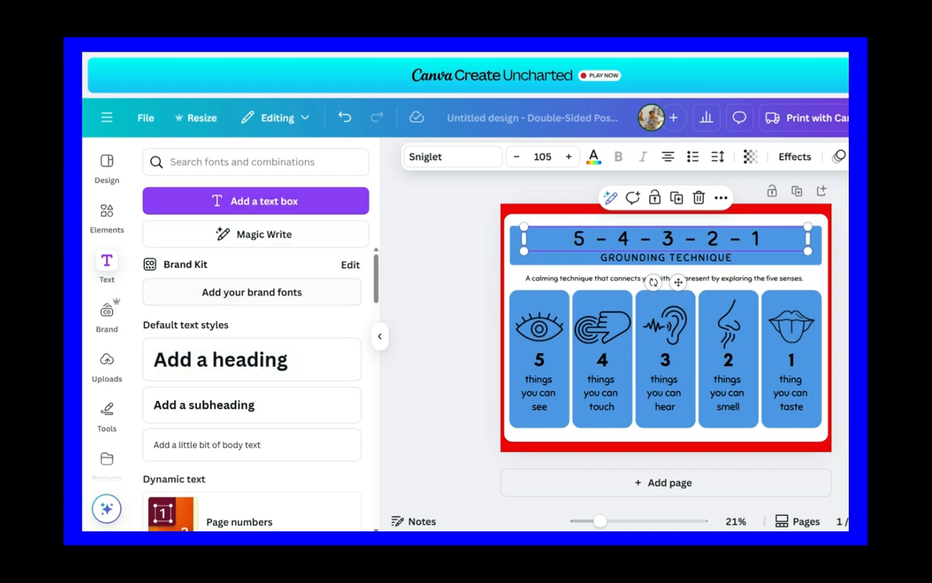
pyautogui.click(220, 360)
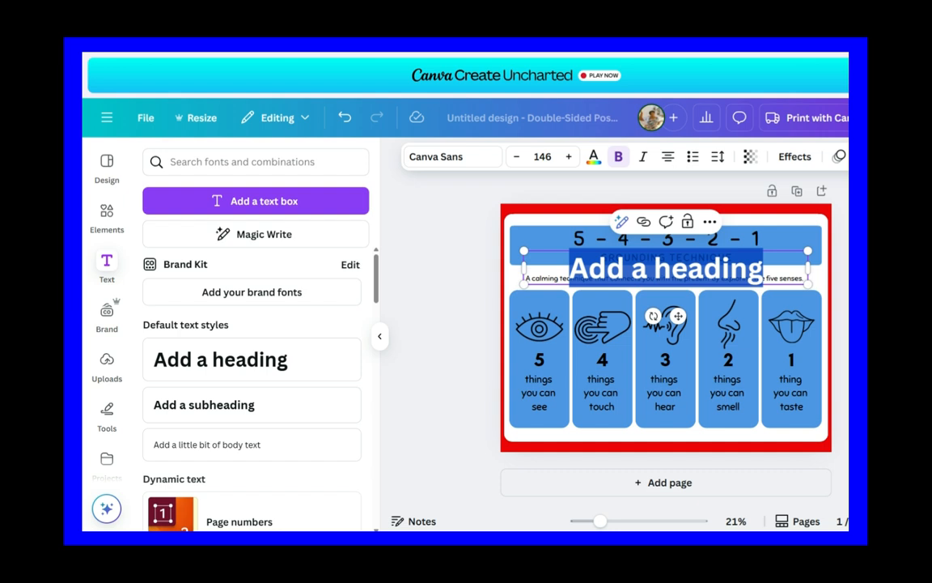
pyautogui.click(453, 308)
pyautogui.moveTo(648, 269); pyautogui.dragTo(670, 257)
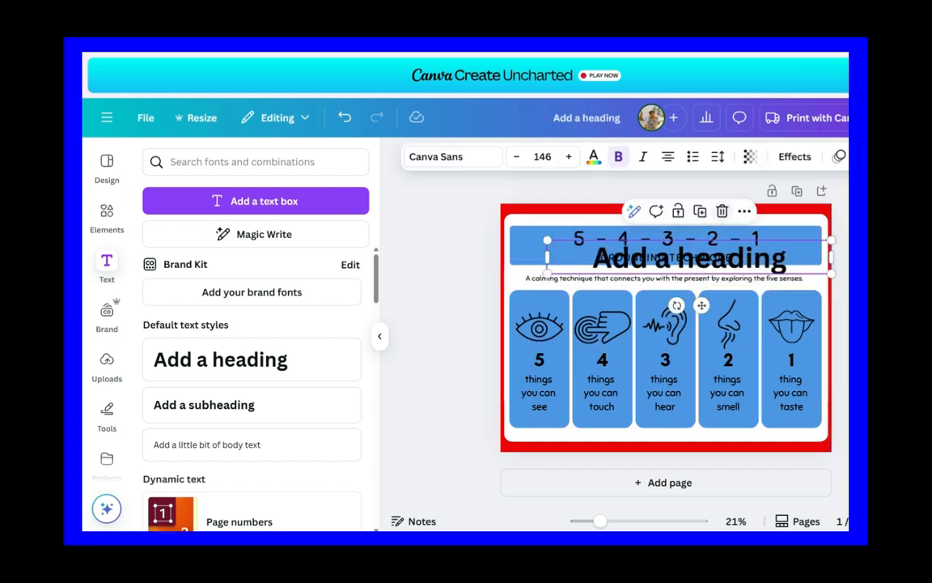
pyautogui.click(722, 211)
# Step: Replace the banner's "5 - 4 - 3 - 2 - 1" title with "HANDS OFF" and delete the "GROUNDING TECHNIQUE" subtitle below it
pyautogui.click(671, 239)
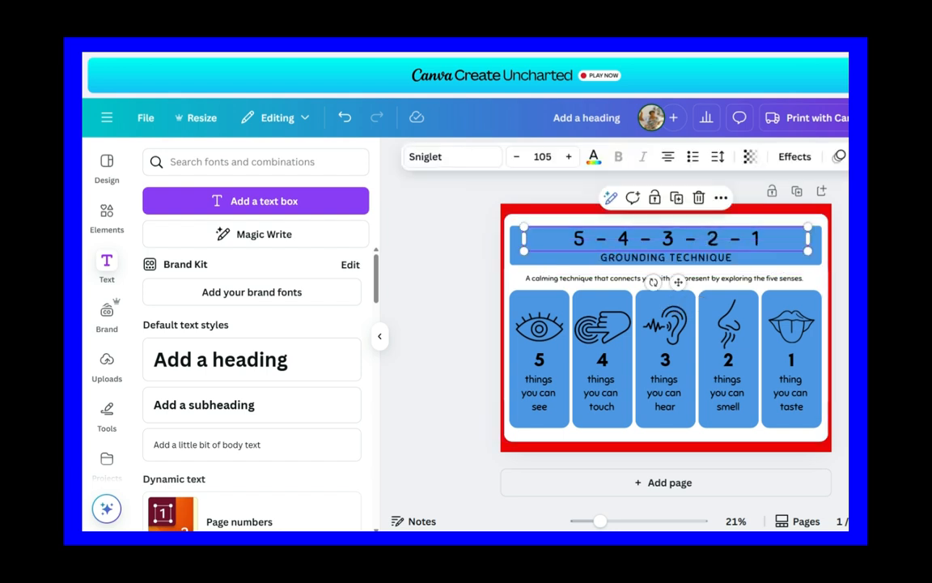
pyautogui.doubleClick(671, 238)
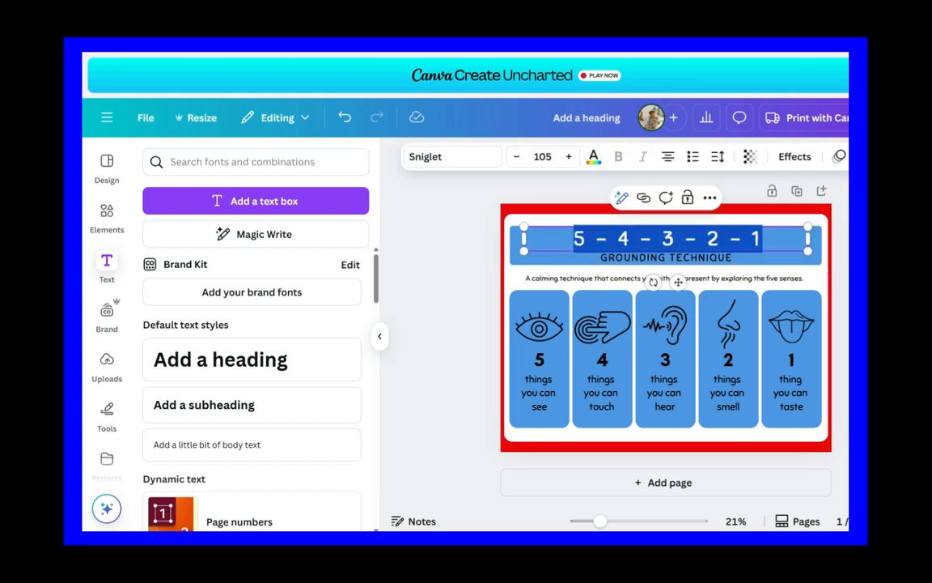
pyautogui.press('BackSpace')
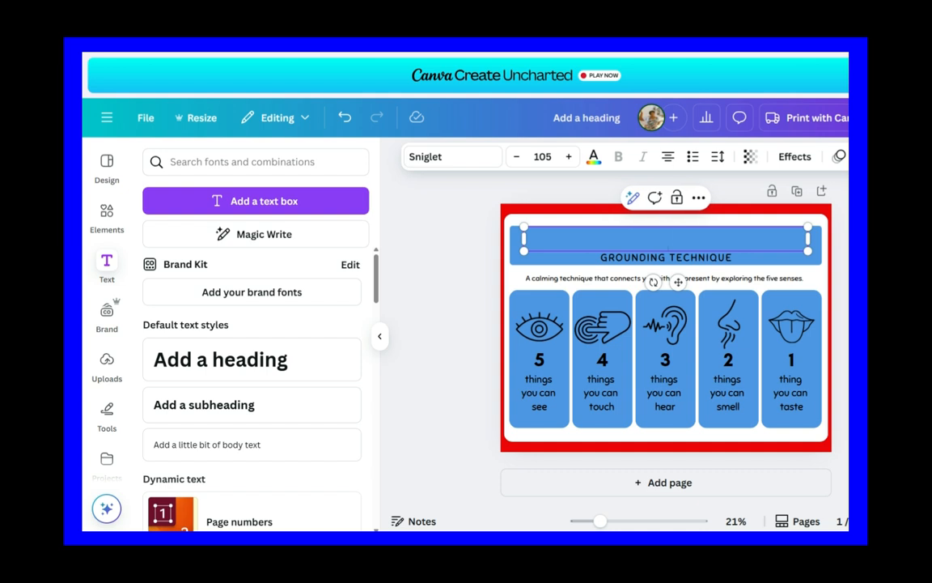
pyautogui.write('HANDS OFF')
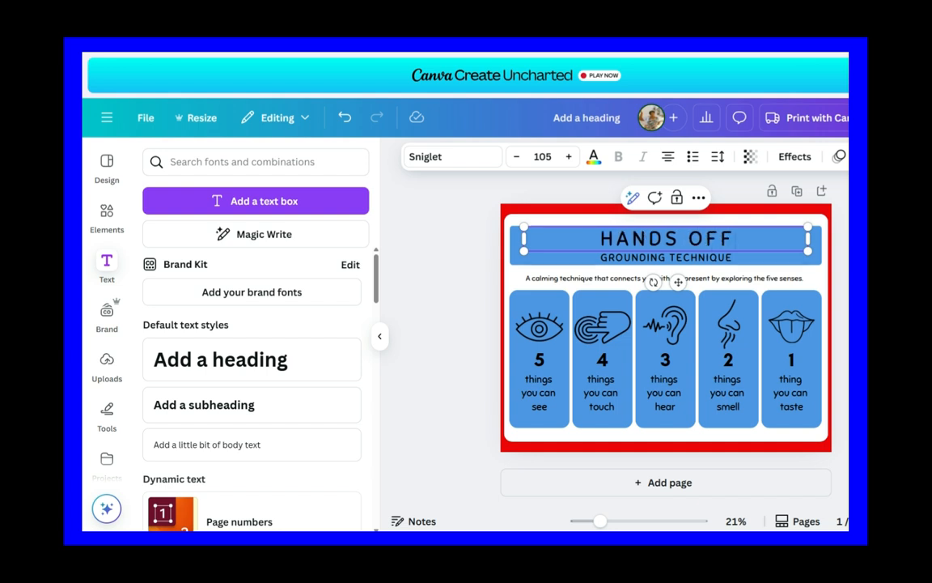
pyautogui.click(450, 267)
pyautogui.click(666, 257)
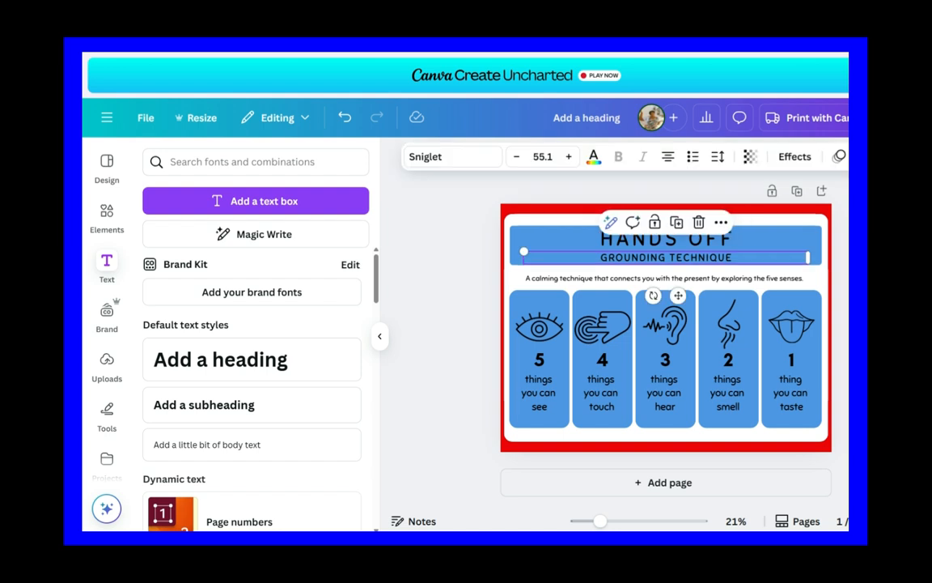
pyautogui.click(699, 222)
# Step: Delete the large numbers 5, 4, 3, 2 and 1 from the five blue cards
pyautogui.click(666, 277)
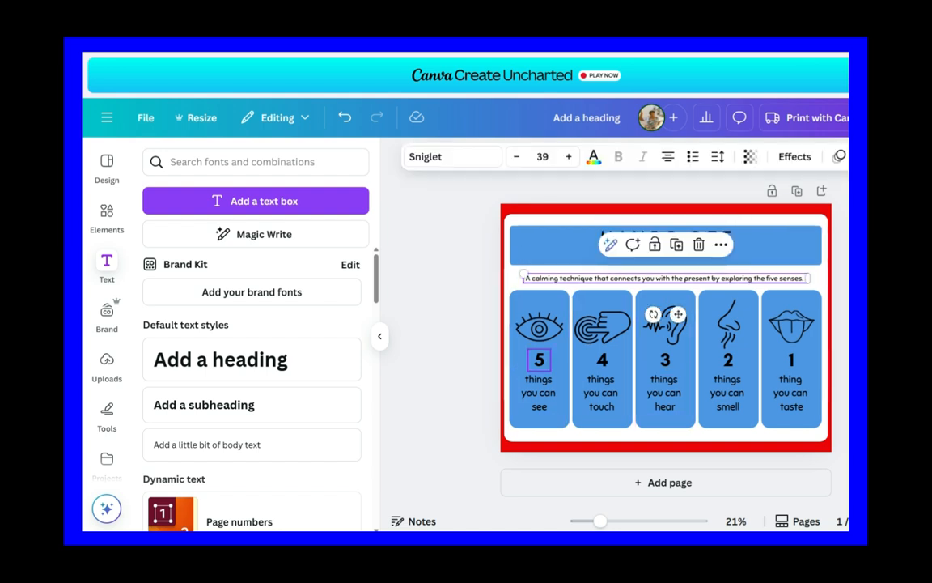
pyautogui.click(539, 359)
pyautogui.click(572, 319)
pyautogui.click(603, 360)
pyautogui.click(635, 318)
pyautogui.click(665, 359)
pyautogui.click(698, 319)
pyautogui.click(727, 359)
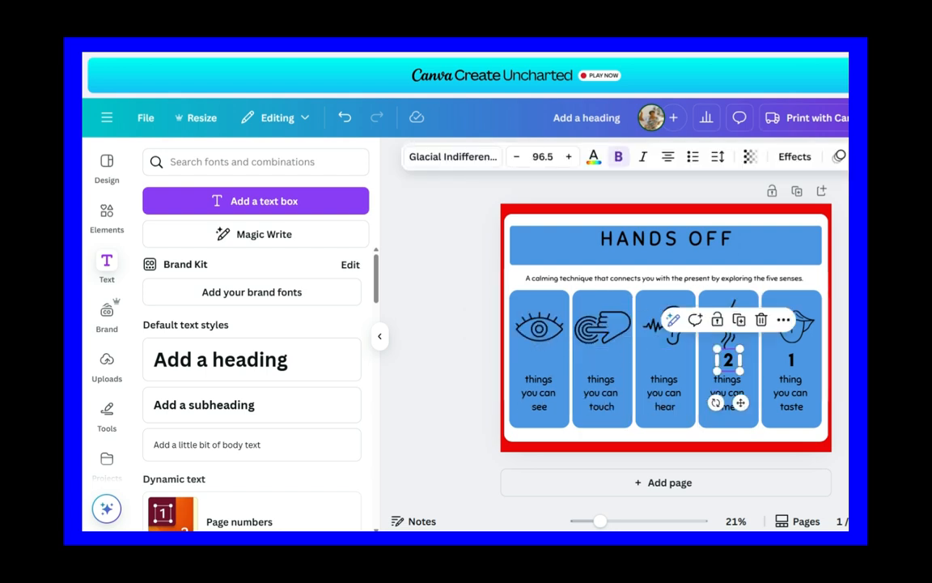
pyautogui.click(761, 319)
pyautogui.click(790, 359)
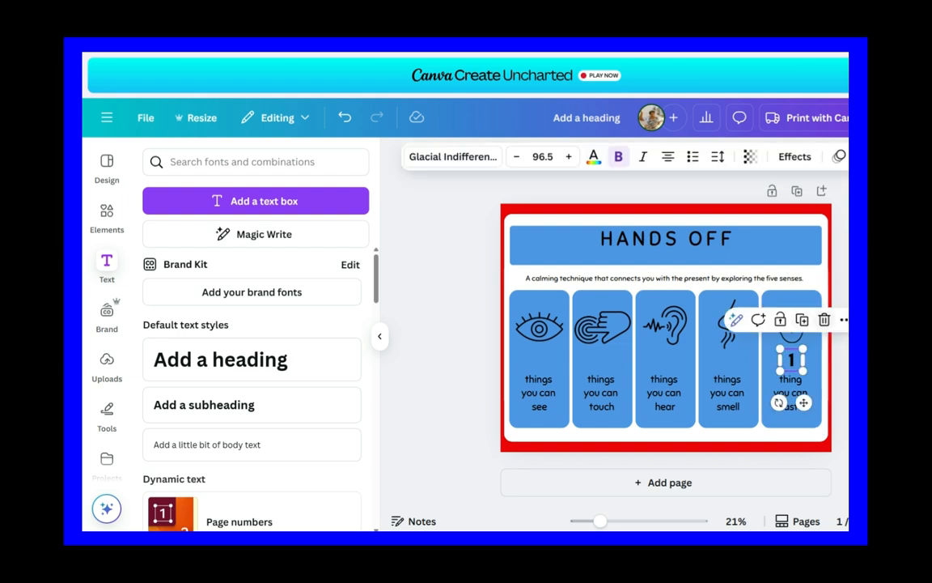
pyautogui.click(824, 319)
# Step: Delete the eye, hand, ear, nose and mouth icons from the five blue cards
pyautogui.click(539, 327)
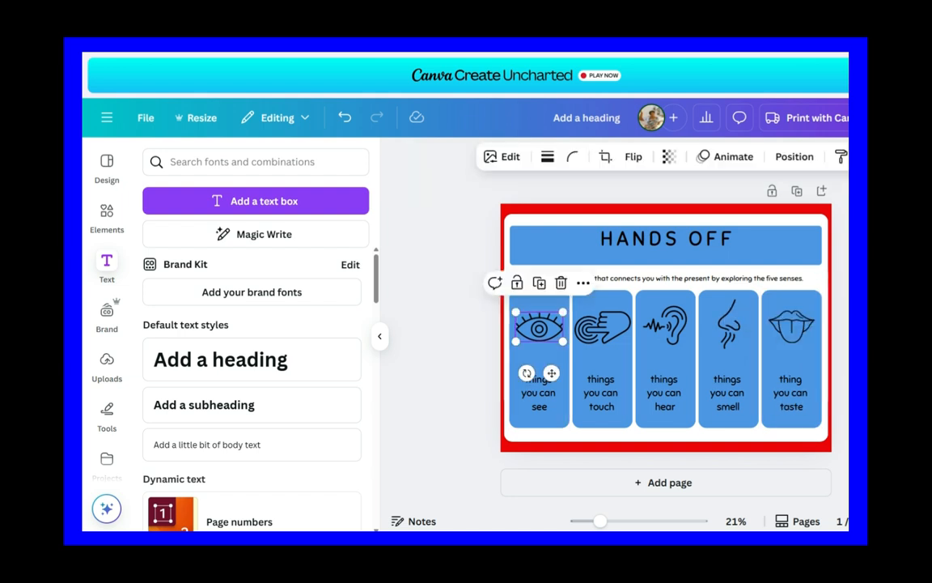
pyautogui.click(557, 281)
pyautogui.click(601, 327)
pyautogui.click(620, 281)
pyautogui.click(664, 327)
pyautogui.click(683, 281)
pyautogui.click(728, 327)
pyautogui.click(746, 281)
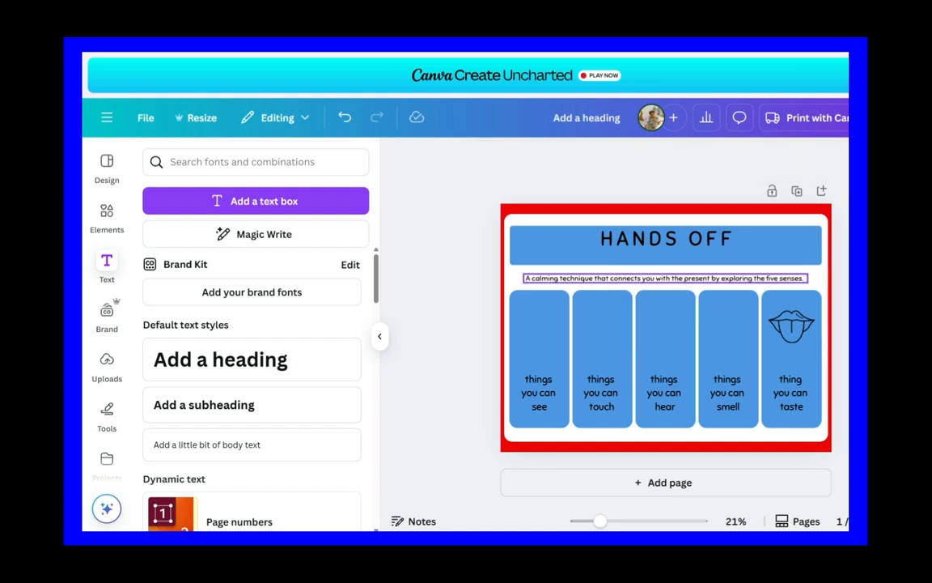
pyautogui.click(790, 327)
pyautogui.click(813, 281)
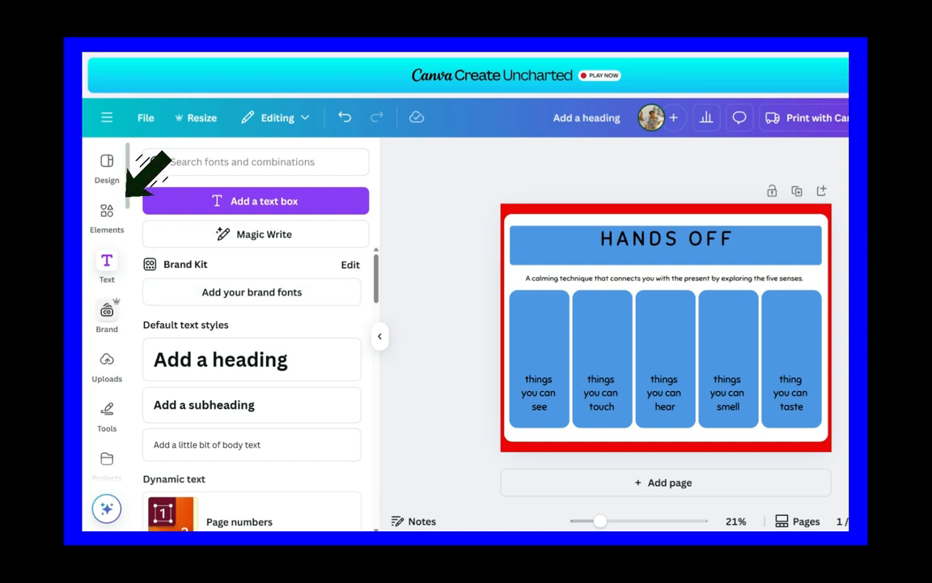
# Step: Search the graphics library for "CONSTITUTION", and switch to the related "Law" graphics
pyautogui.click(107, 215)
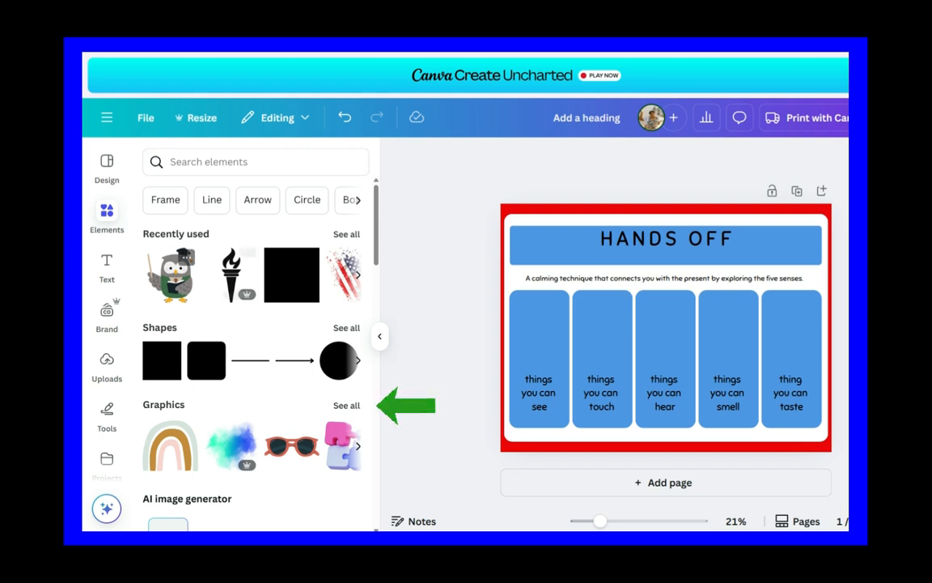
pyautogui.click(346, 405)
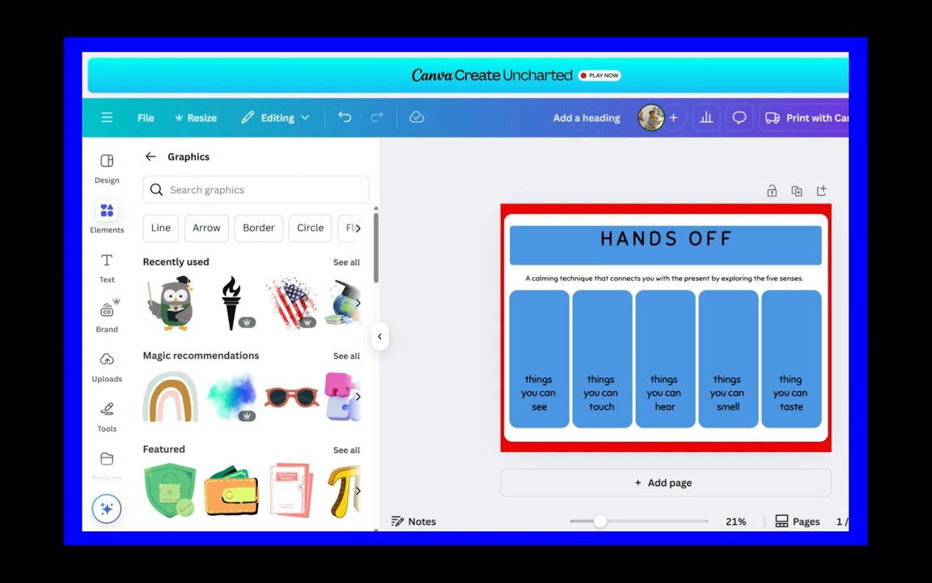
pyautogui.click(207, 190)
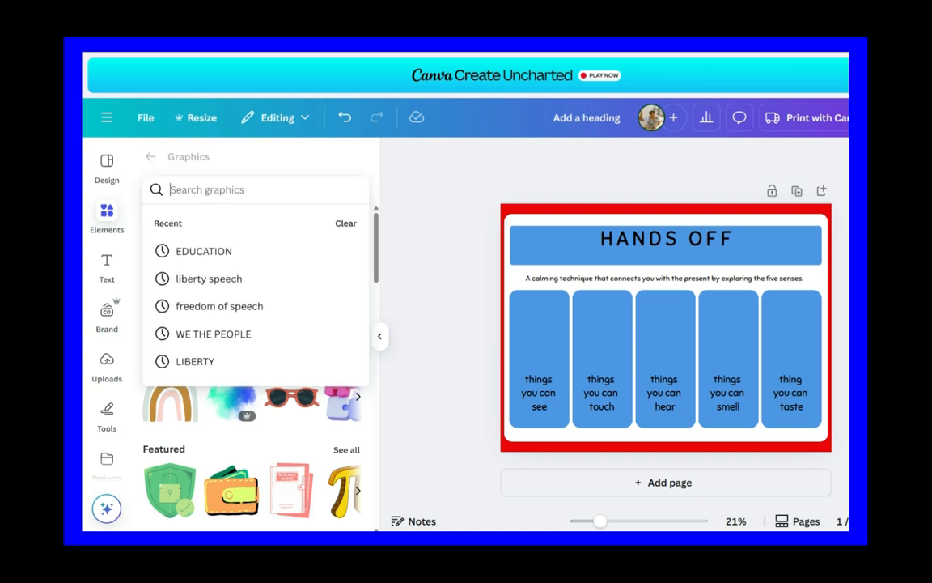
pyautogui.write('CONSTITUTION')
pyautogui.press('Return')
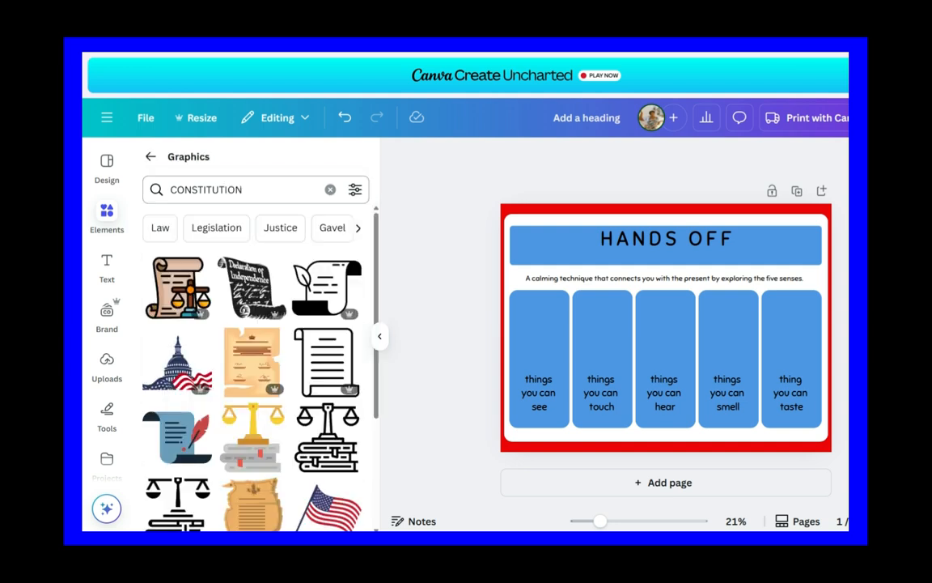
pyautogui.scroll(-5, 252, 356)
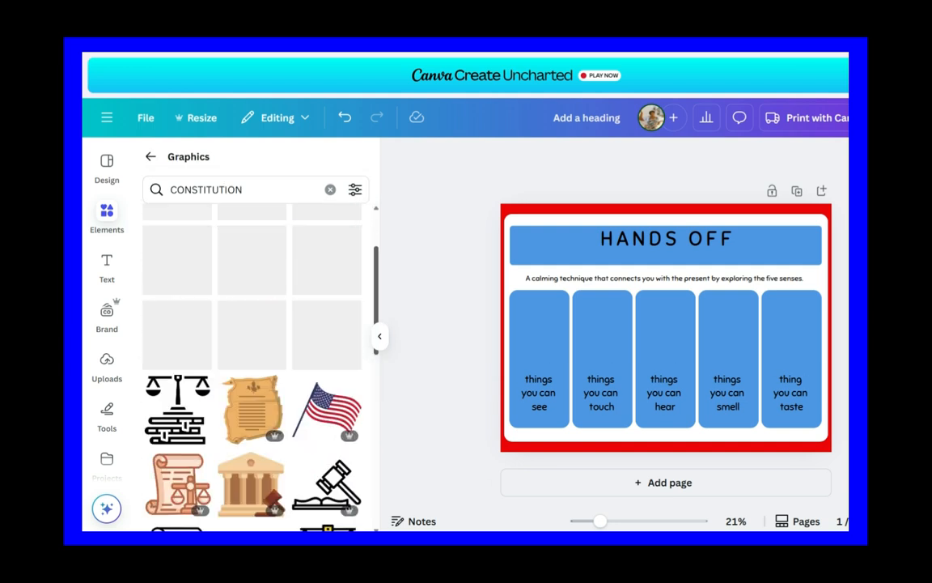
pyautogui.scroll(5, 252, 364)
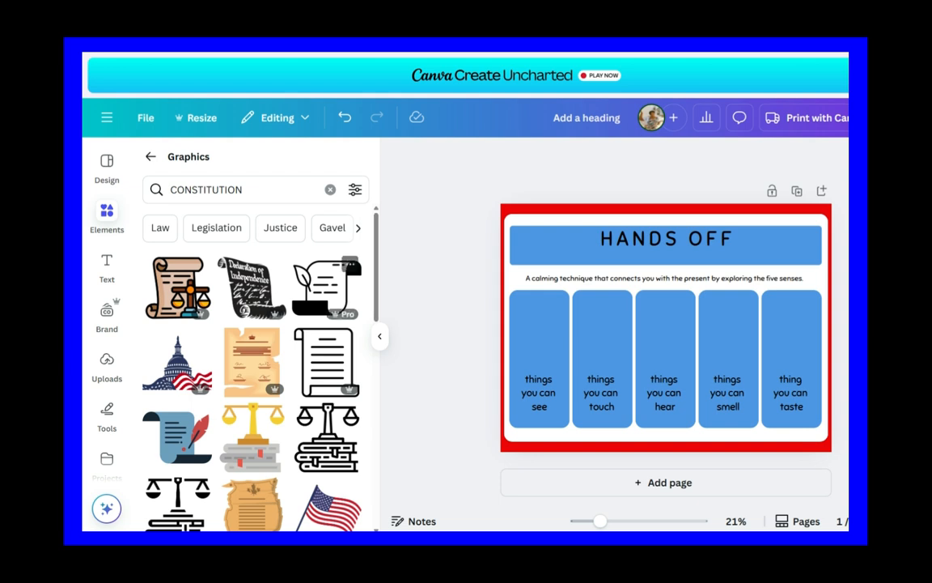
pyautogui.click(280, 227)
pyautogui.click(328, 227)
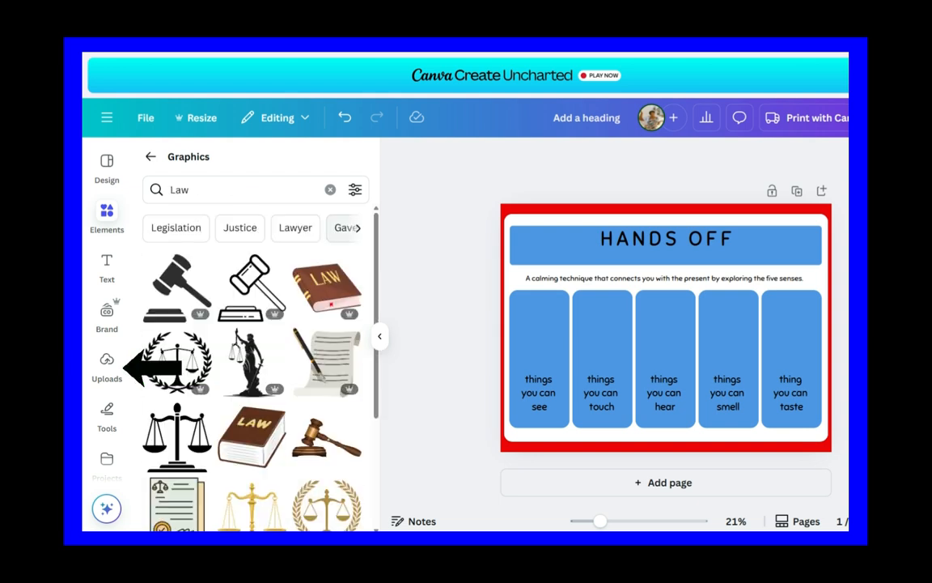
# Step: Add the uploaded "We the People" image to the poster and shrink it to fit within the "hear" card
pyautogui.click(125, 367)
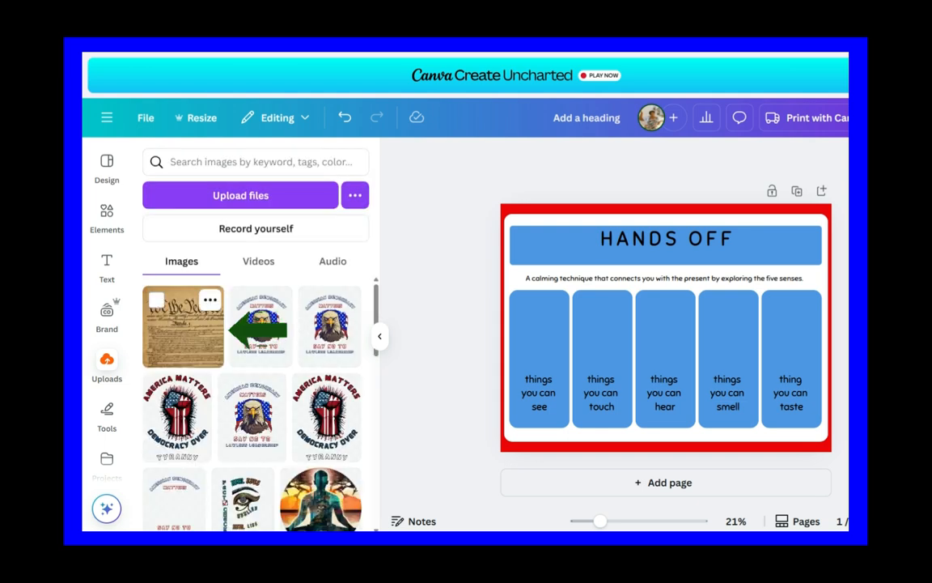
pyautogui.click(227, 329)
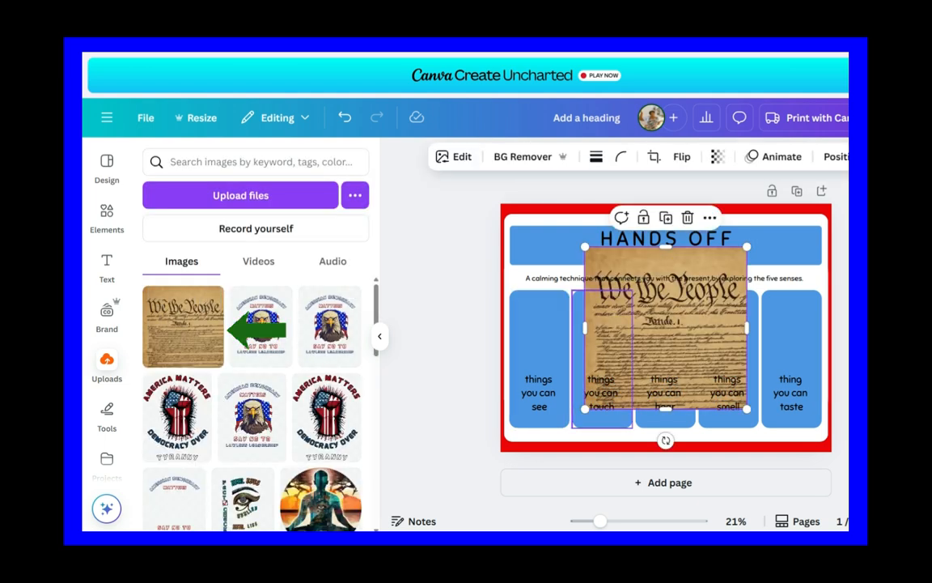
pyautogui.moveTo(747, 247); pyautogui.dragTo(666, 327)
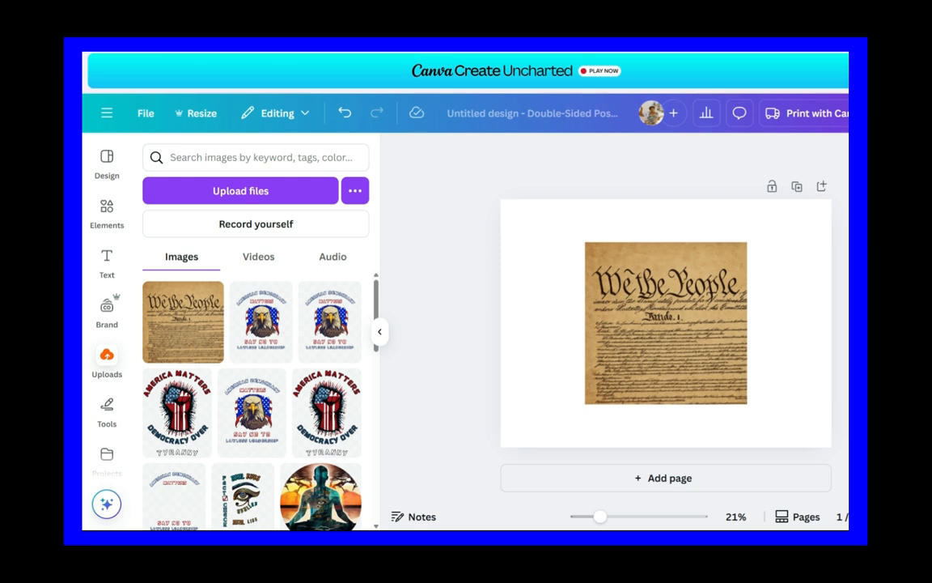
# Step: Upscale the "We the People" image at 8x with Image Upscaler and replace the original with the enhanced version
pyautogui.click(666, 323)
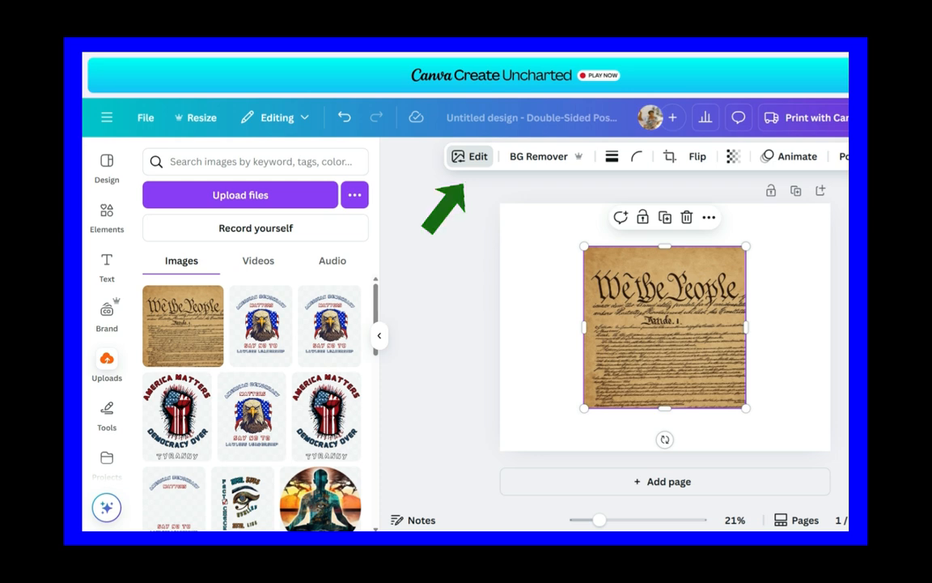
pyautogui.click(470, 156)
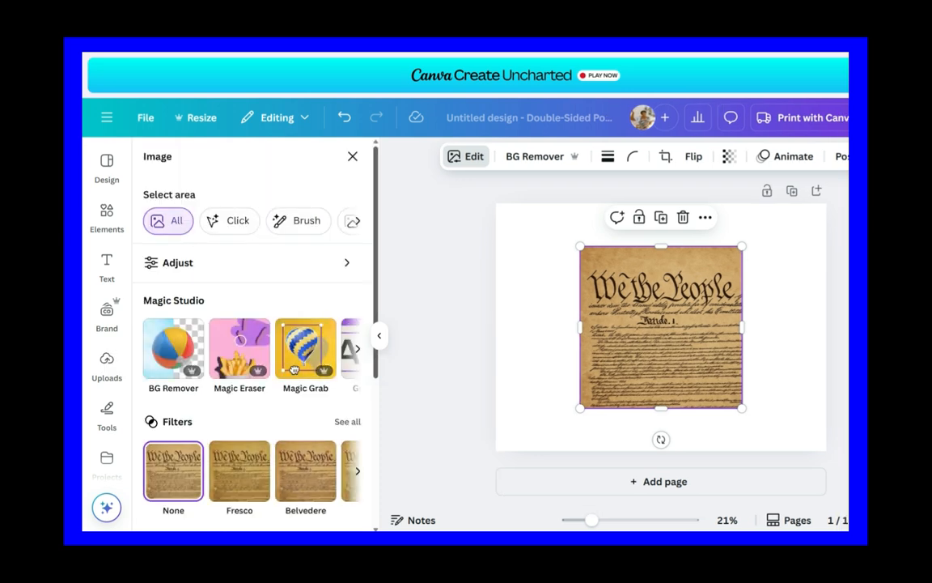
pyautogui.scroll(-3, 251, 340)
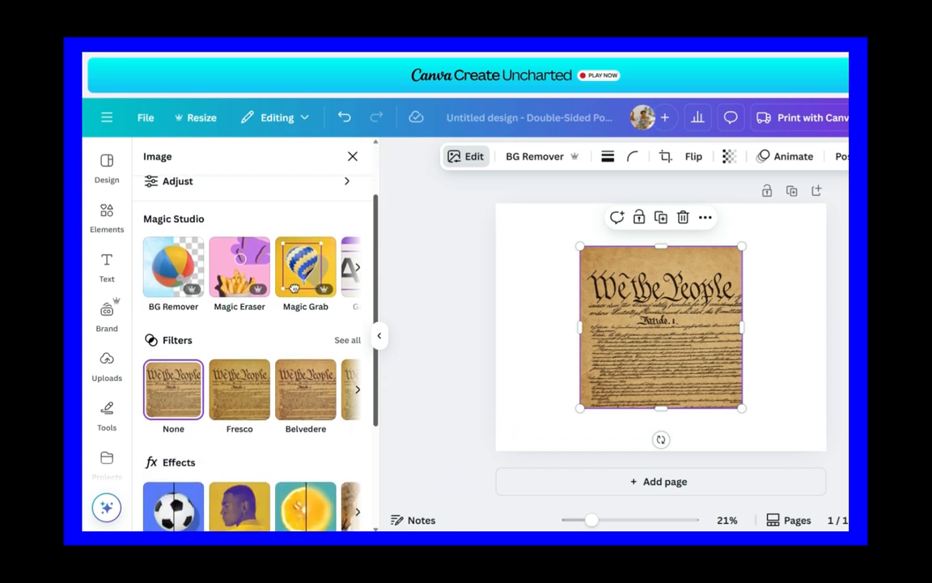
pyautogui.scroll(-2, 294, 228)
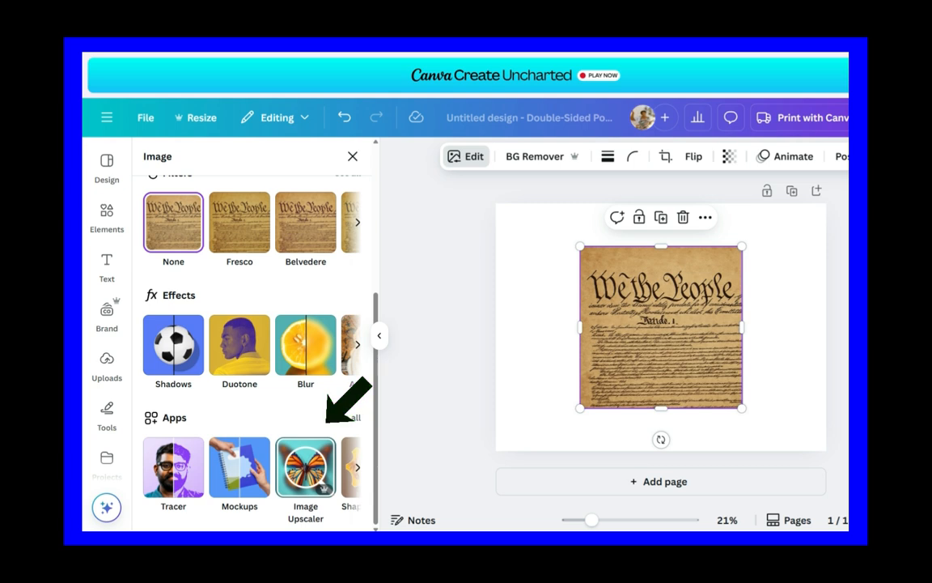
pyautogui.click(305, 468)
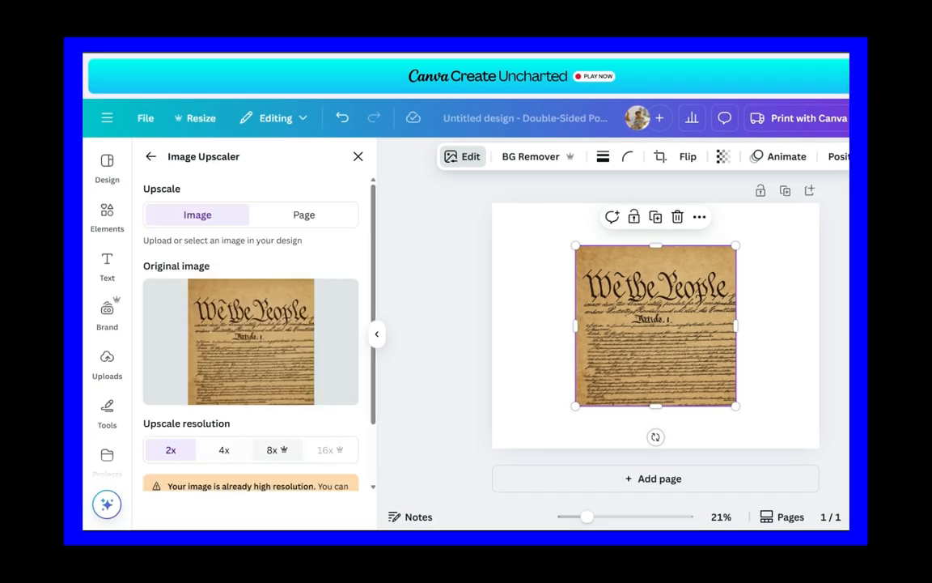
pyautogui.click(277, 450)
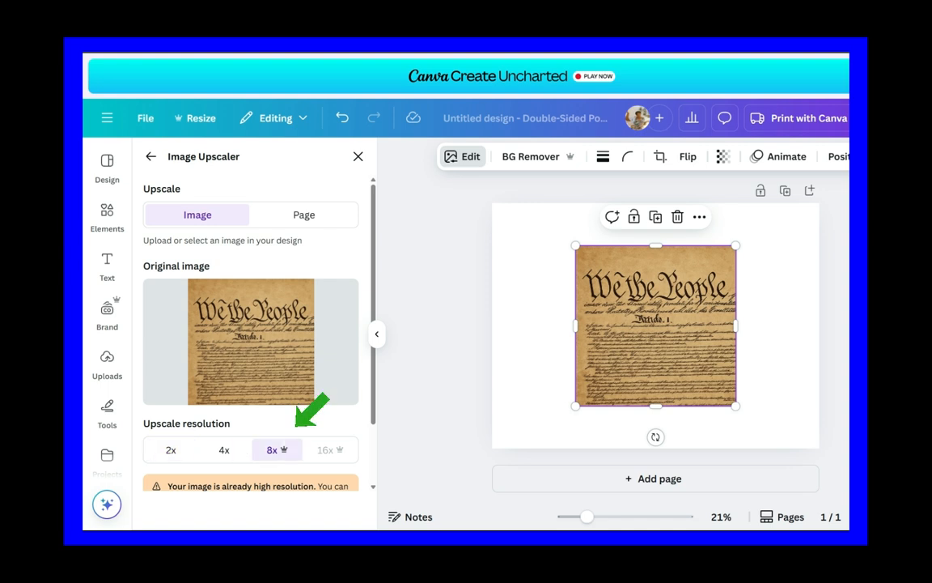
pyautogui.moveTo(373, 343); pyautogui.dragTo(373, 404)
pyautogui.click(251, 466)
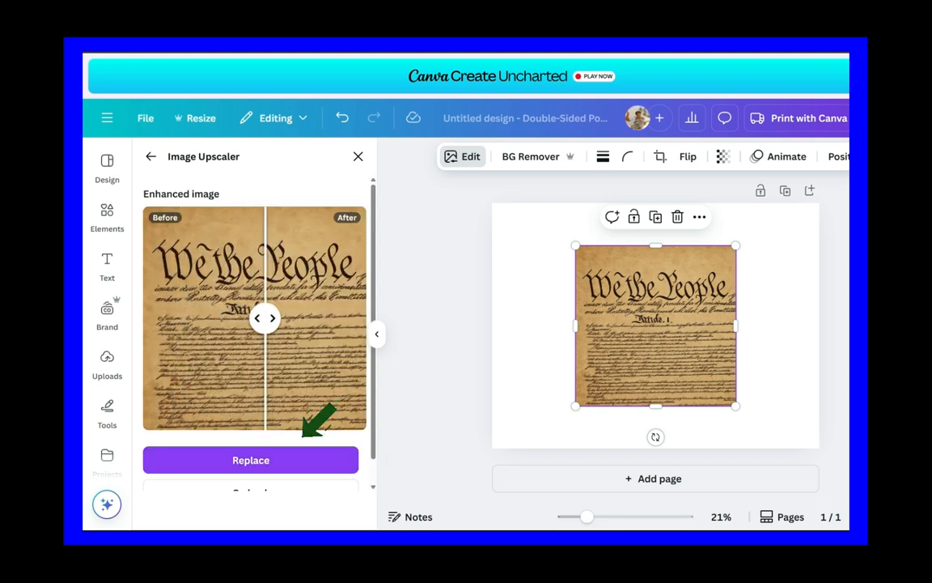
pyautogui.click(303, 448)
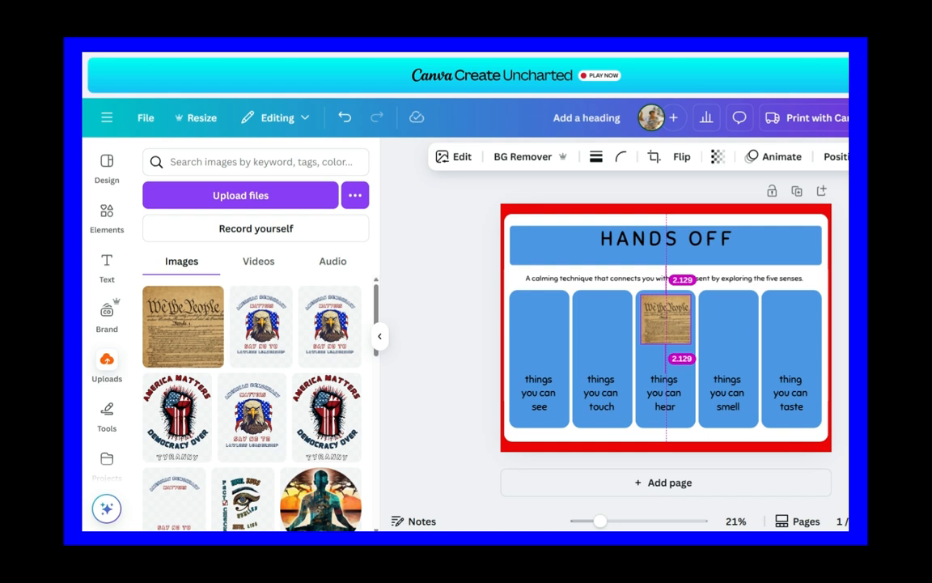
# Step: Position the "We the People" image above the "hear" card's text and fit the recently used graduation owl into the "taste" card
pyautogui.moveTo(665, 320); pyautogui.dragTo(665, 320)
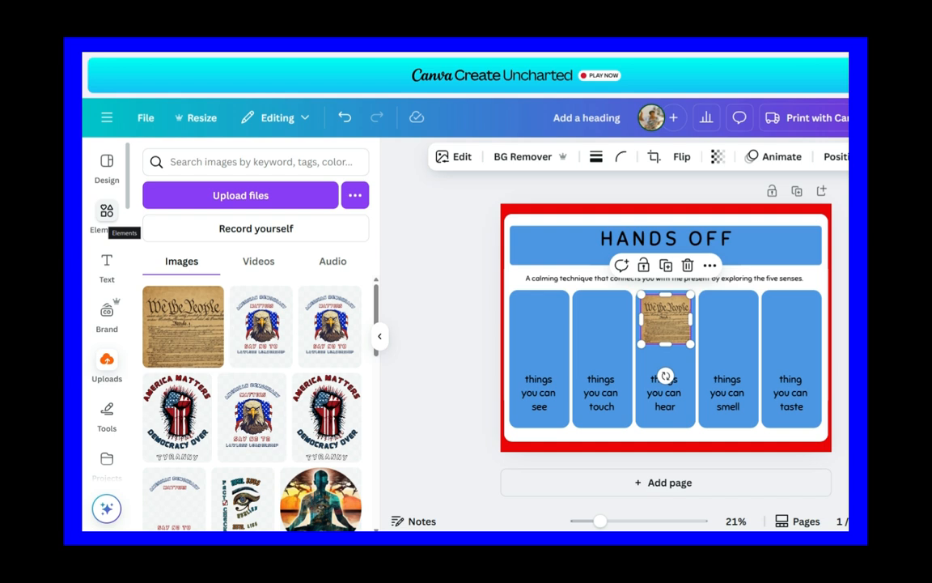
pyautogui.click(107, 212)
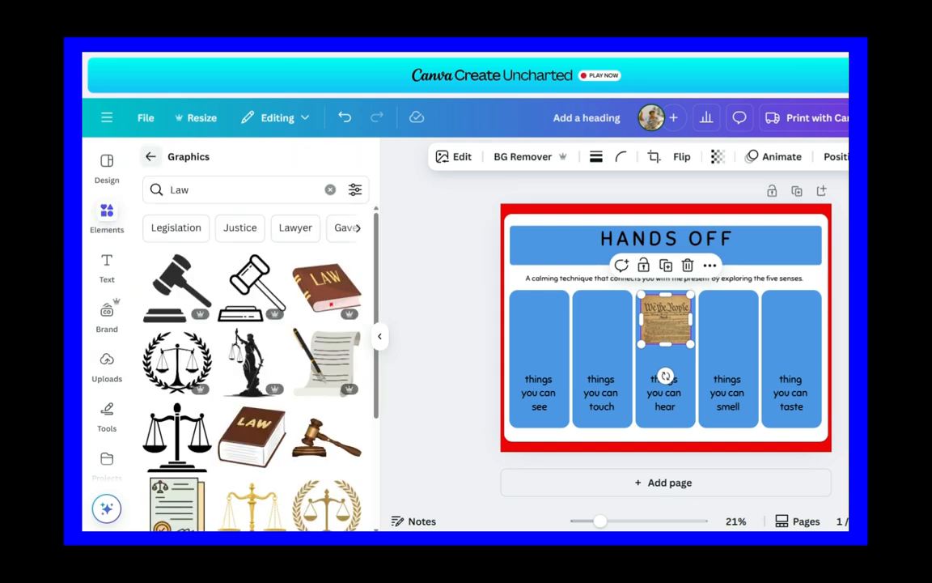
pyautogui.click(150, 156)
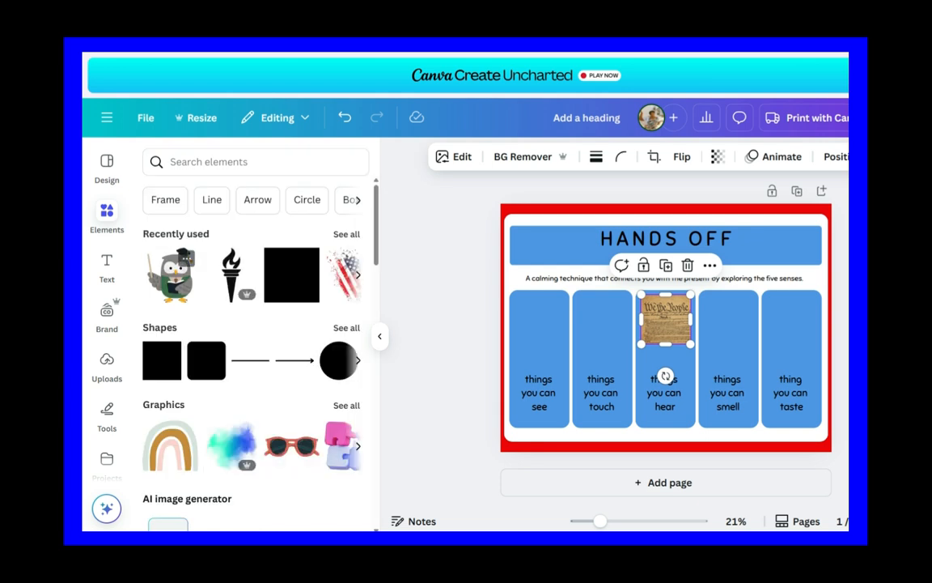
pyautogui.click(172, 275)
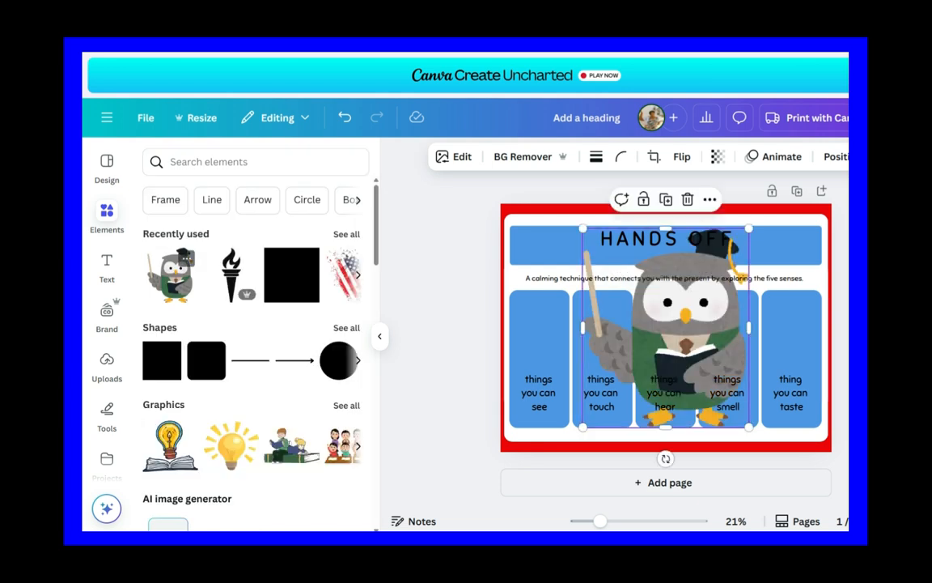
pyautogui.moveTo(749, 229); pyautogui.dragTo(789, 322)
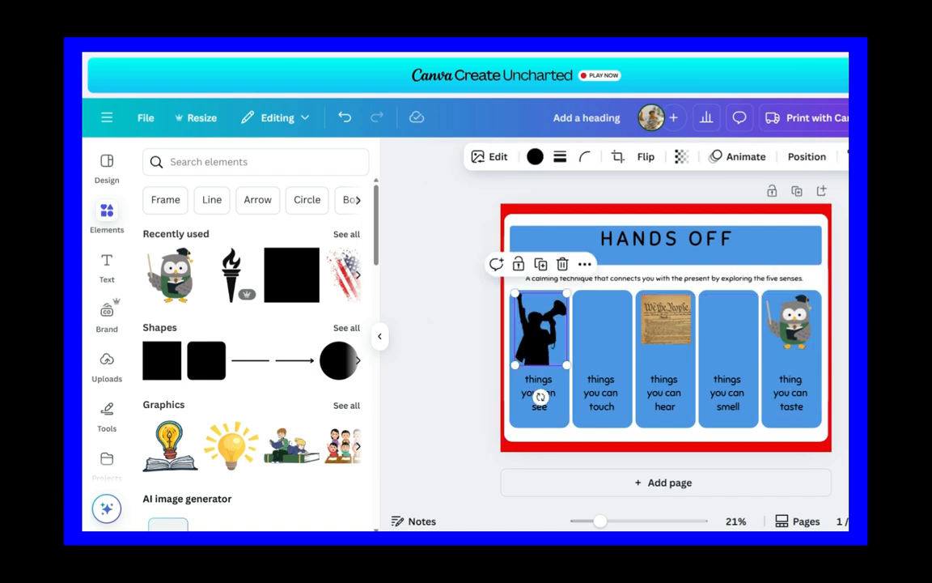
pyautogui.press('Escape')
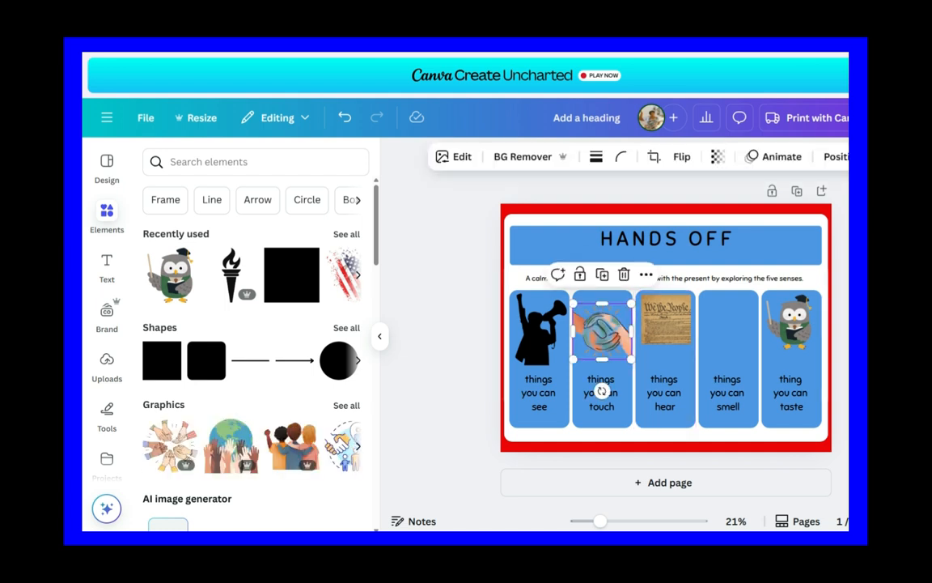
# Step: Fit the civil rights sign graphic into the "smell" card and place the crossed-out hand icon at the title banner's right end
pyautogui.click(728, 332)
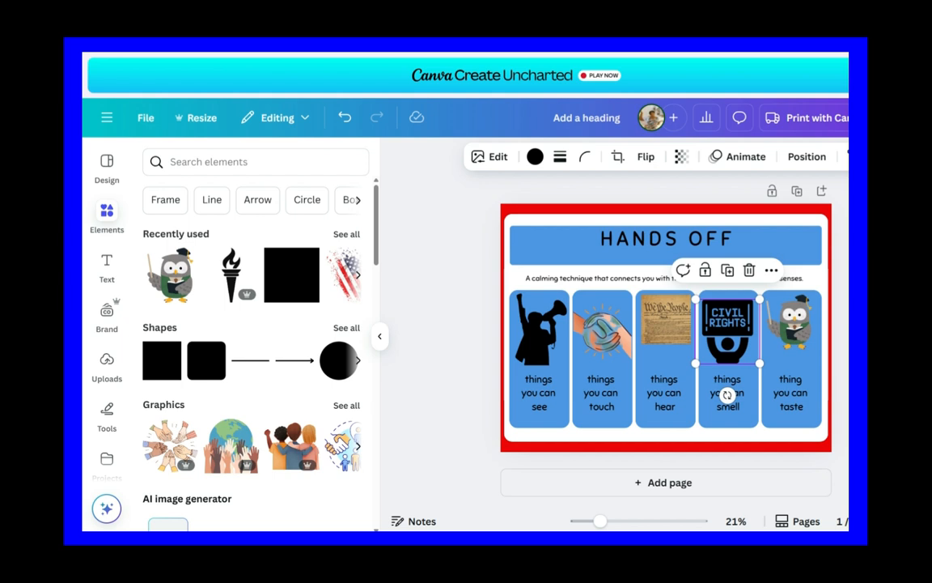
pyautogui.press('Escape')
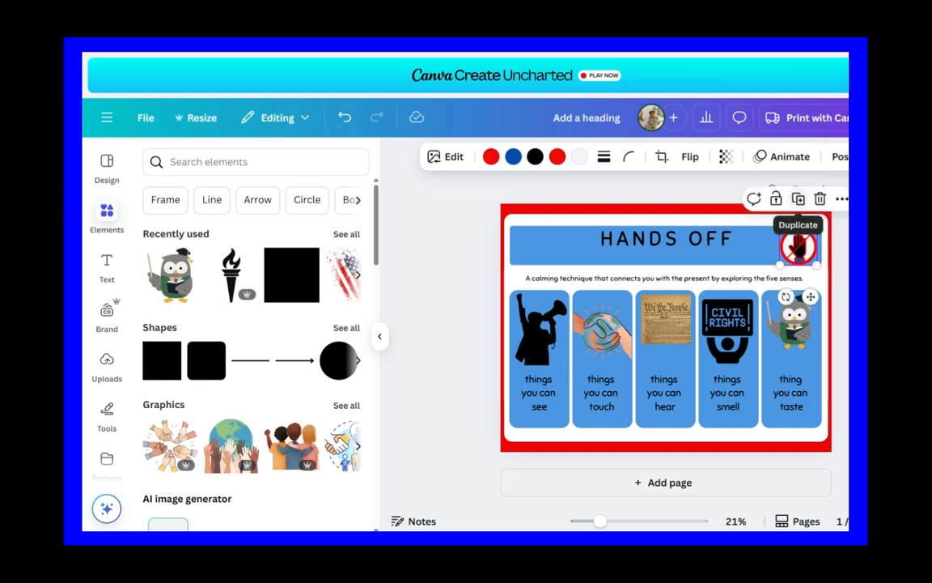
pyautogui.press('Escape')
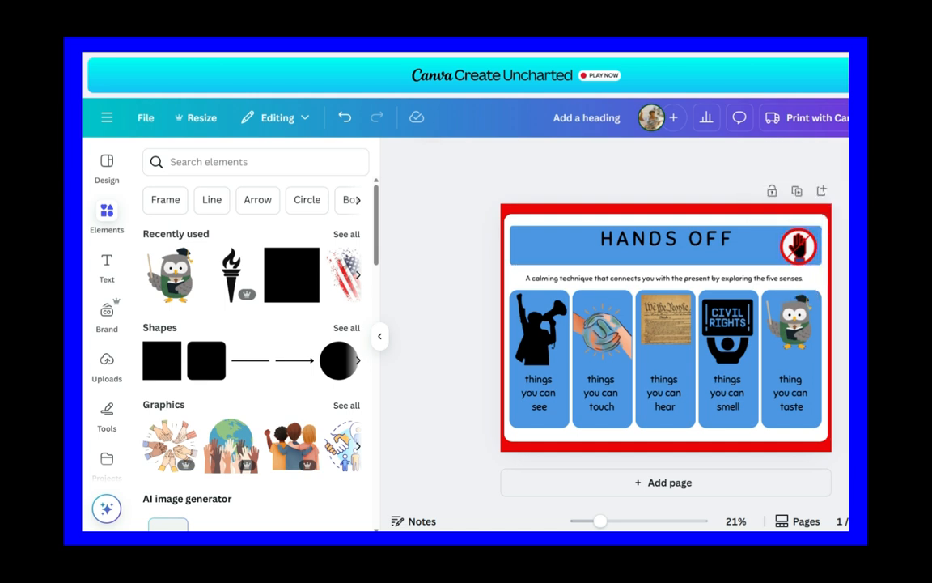
# Step: Duplicate the crossed-out hand icon and position the copy at the title banner's left end, level with the original
pyautogui.click(799, 246)
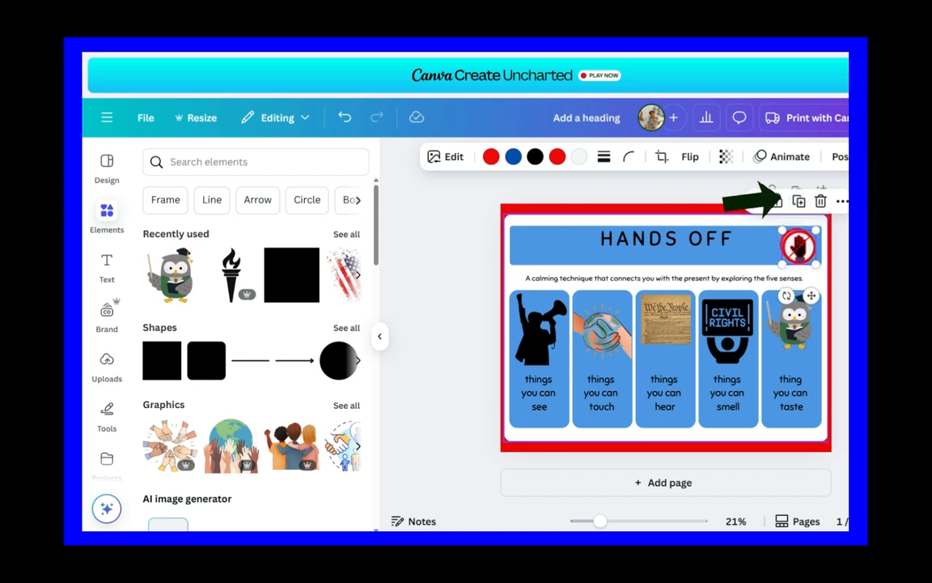
pyautogui.moveTo(812, 296); pyautogui.dragTo(535, 295)
pyautogui.moveTo(523, 246); pyautogui.dragTo(531, 246)
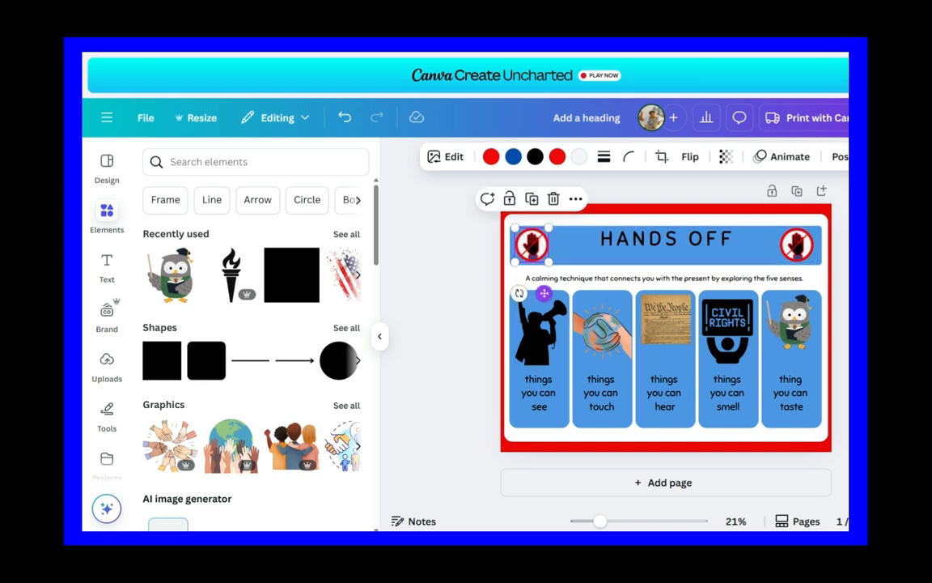
# Step: Narrow the "HANDS OFF" title's text box to fit its words and center it in the banner between the hand icons
pyautogui.click(700, 239)
pyautogui.moveTo(701, 240); pyautogui.dragTo(699, 245)
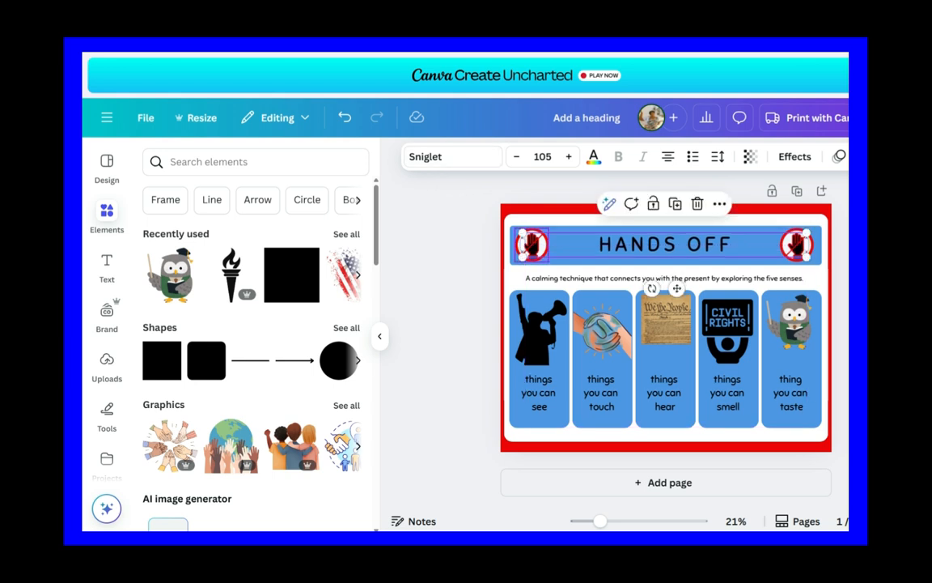
pyautogui.moveTo(513, 245); pyautogui.dragTo(665, 244)
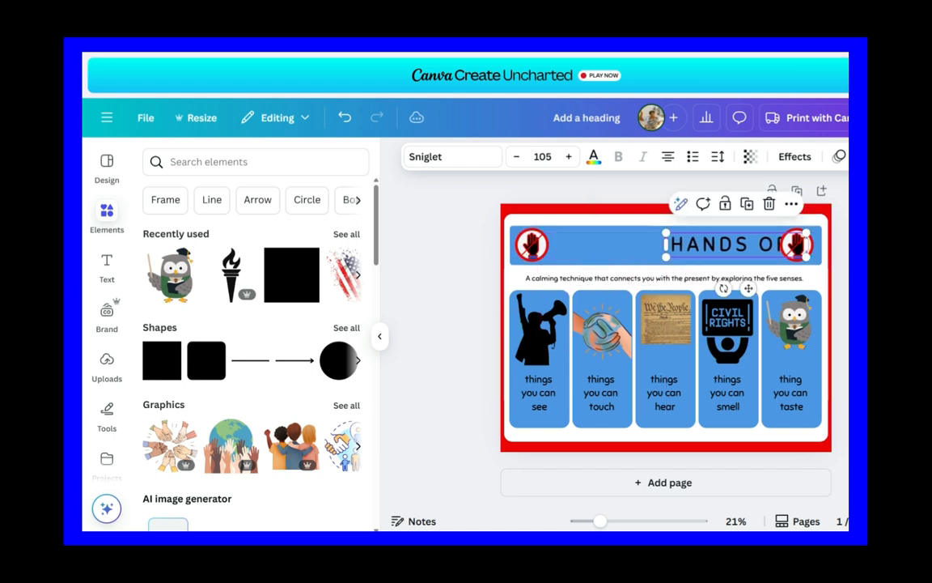
pyautogui.moveTo(737, 245); pyautogui.dragTo(664, 245)
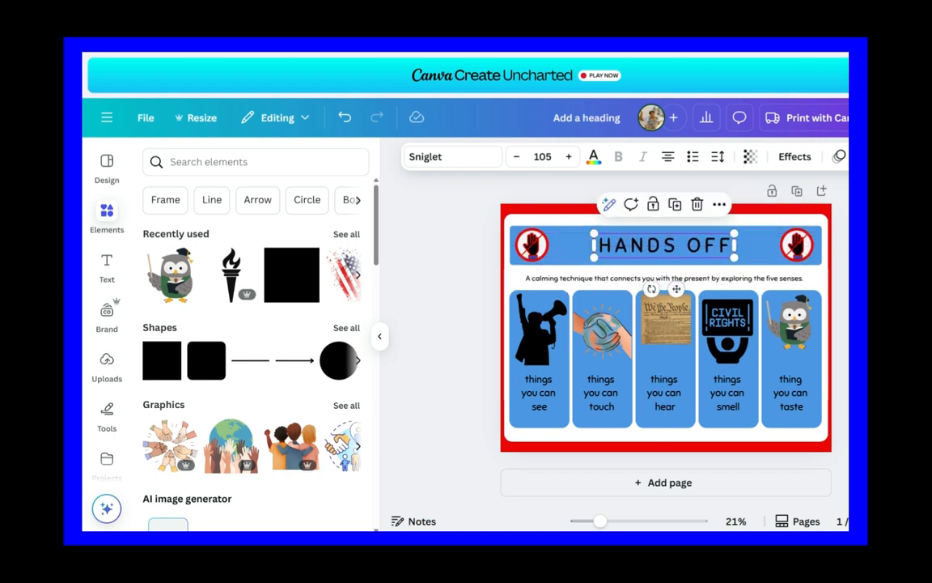
# Step: Enlarge the "HANDS OFF" title to font size 163 and recenter it between the two hand icons
pyautogui.moveTo(594, 234); pyautogui.dragTo(513, 218)
pyautogui.moveTo(637, 289); pyautogui.dragTo(677, 296)
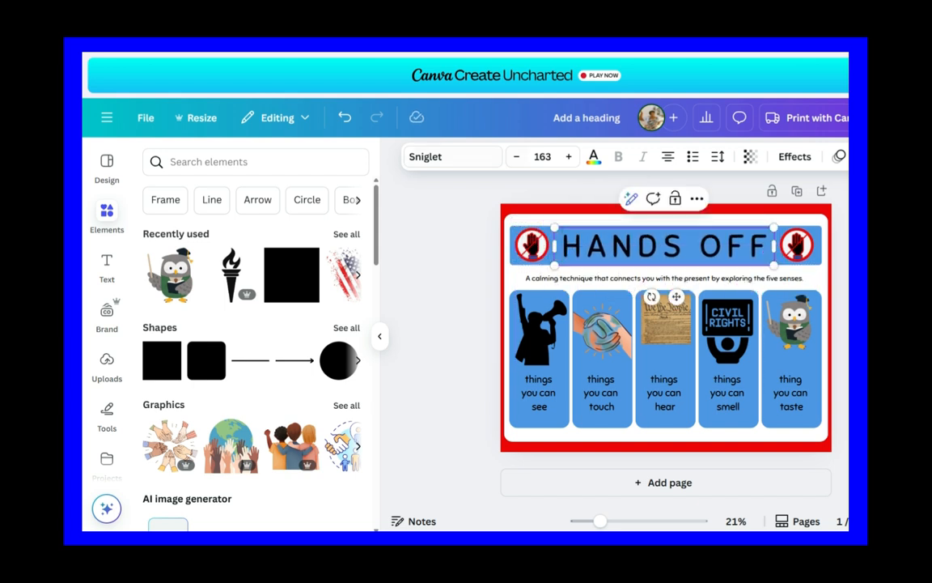
pyautogui.click(451, 267)
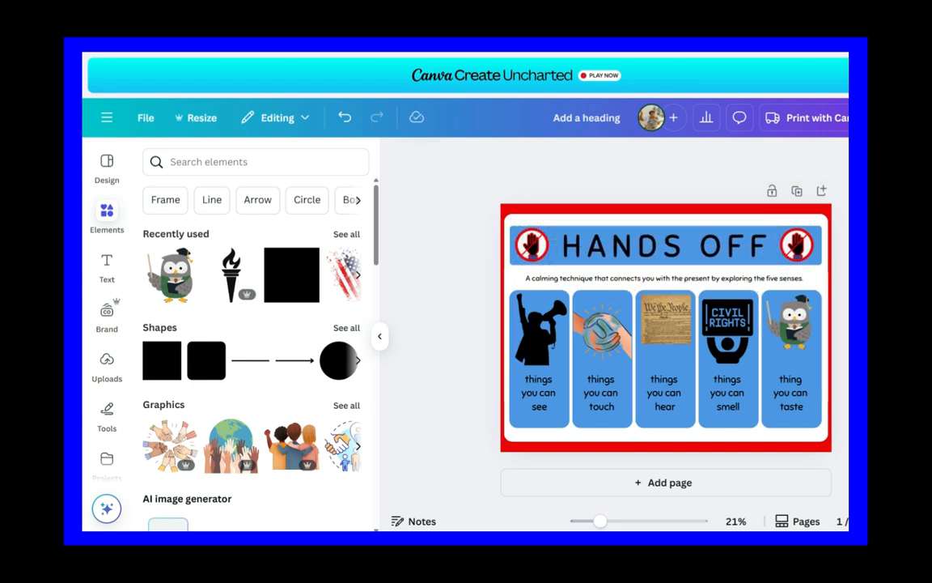
# Step: Recolor the "HANDS OFF" title with the document red #f00909 and open its text effects
pyautogui.click(664, 245)
pyautogui.click(593, 156)
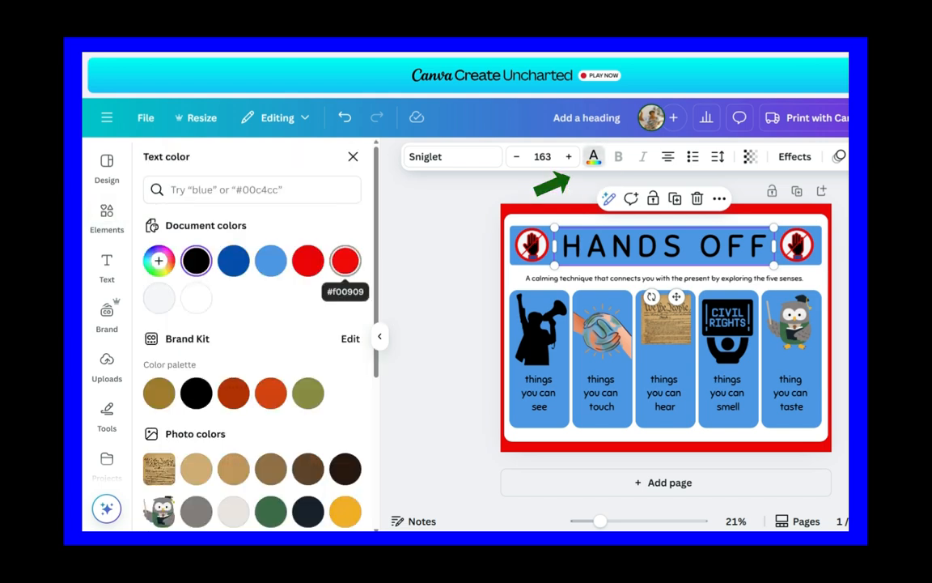
pyautogui.click(345, 260)
pyautogui.click(794, 157)
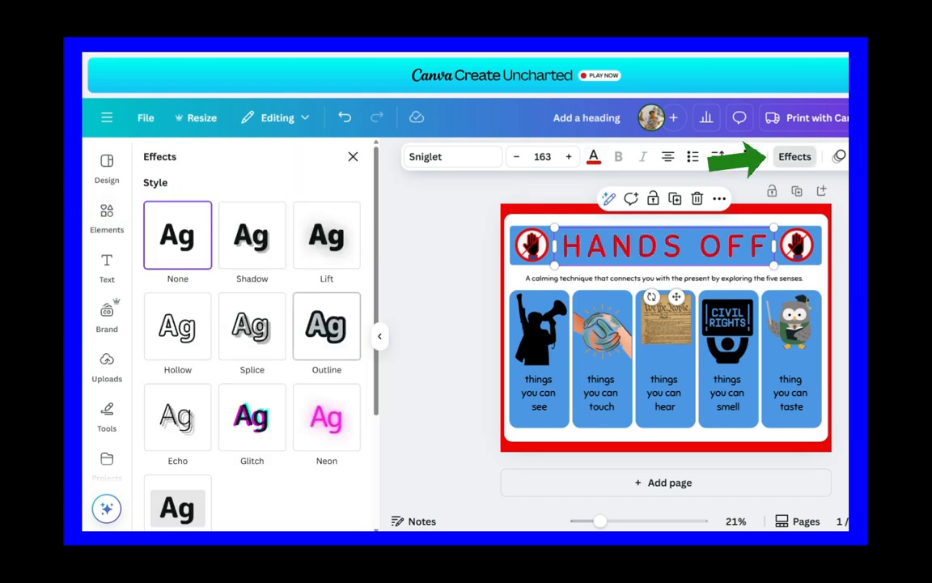
# Step: Try the Hollow, Splice and Lift text effects on the "HANDS OFF" title
pyautogui.click(178, 326)
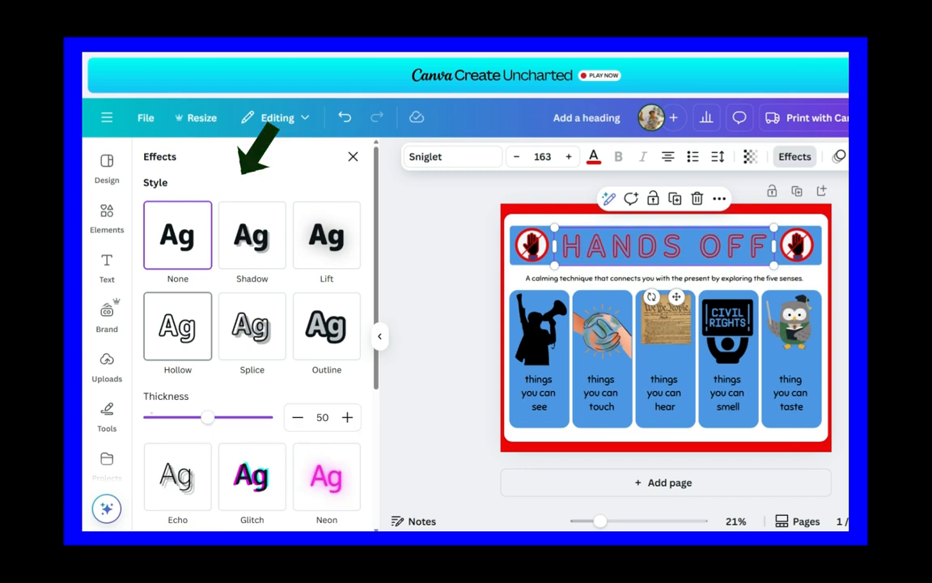
pyautogui.click(253, 327)
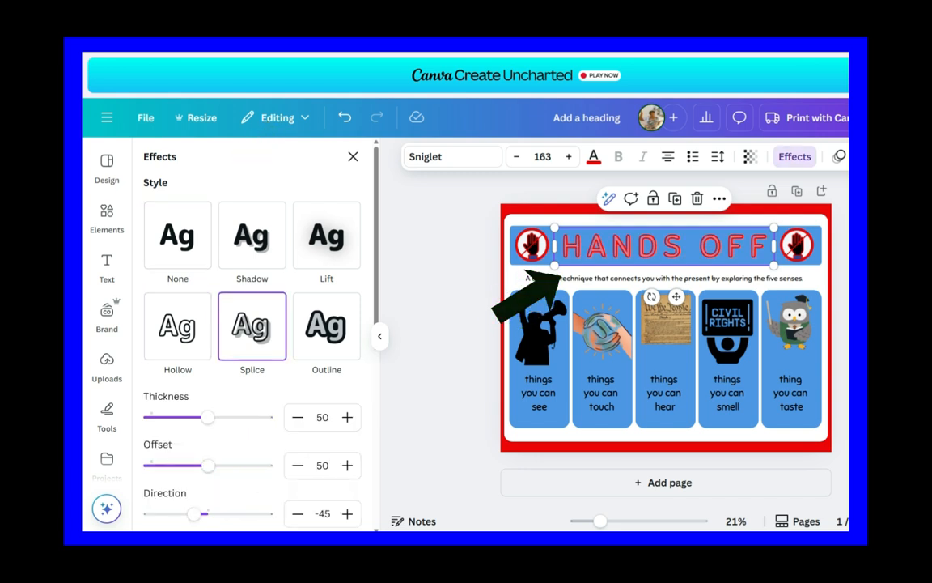
pyautogui.click(327, 235)
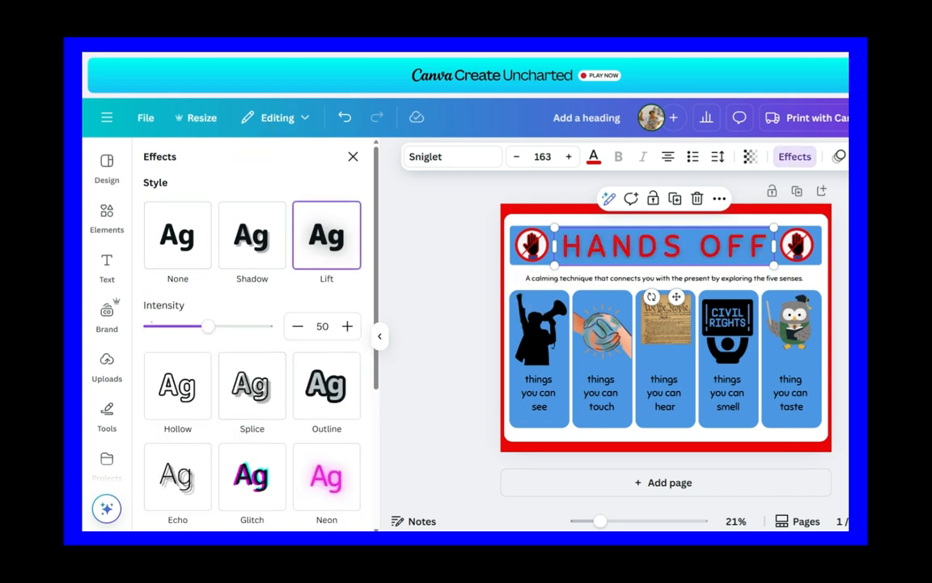
# Step: Apply the Outline effect to the "HANDS OFF" title with thickness 124 and black as the outline color
pyautogui.click(326, 385)
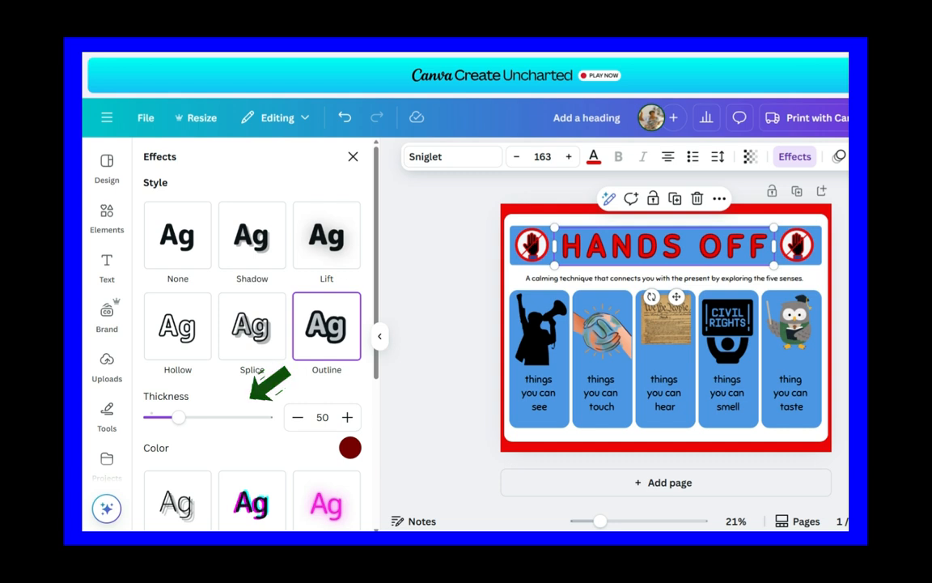
pyautogui.moveTo(178, 417); pyautogui.dragTo(222, 418)
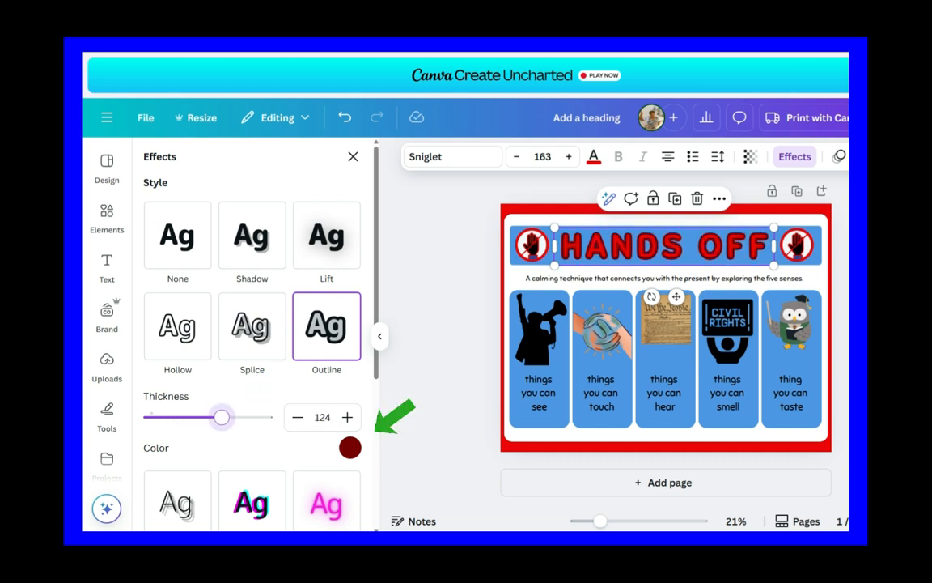
pyautogui.click(350, 447)
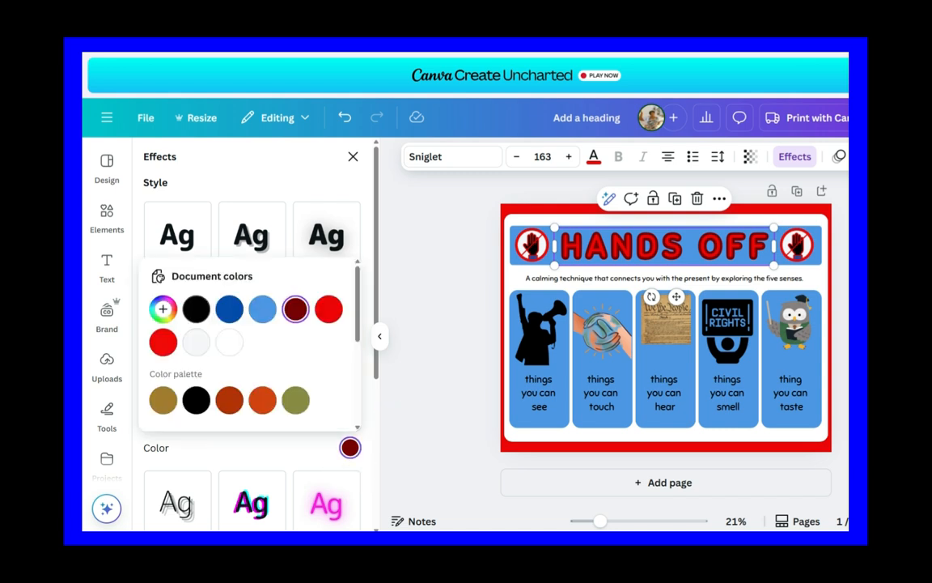
pyautogui.click(195, 308)
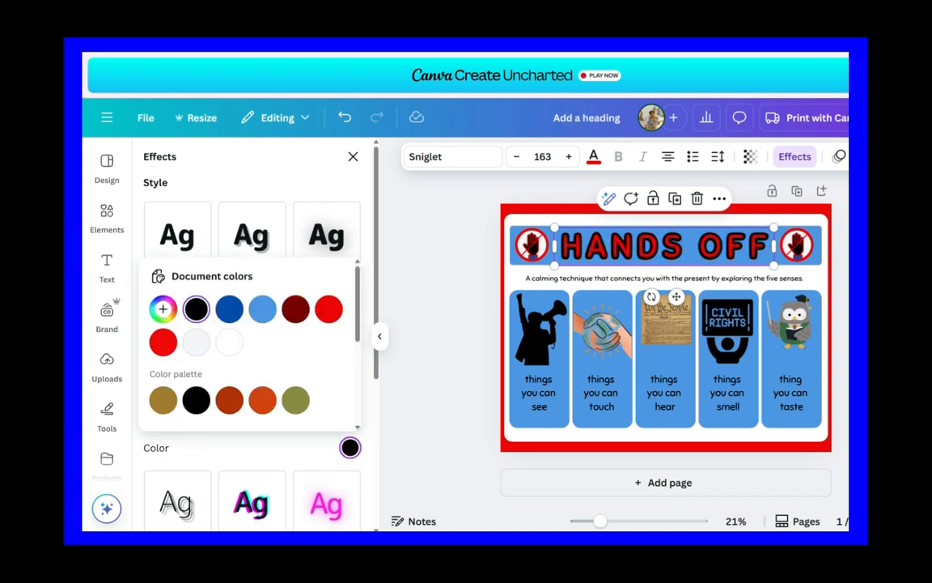
pyautogui.click(353, 157)
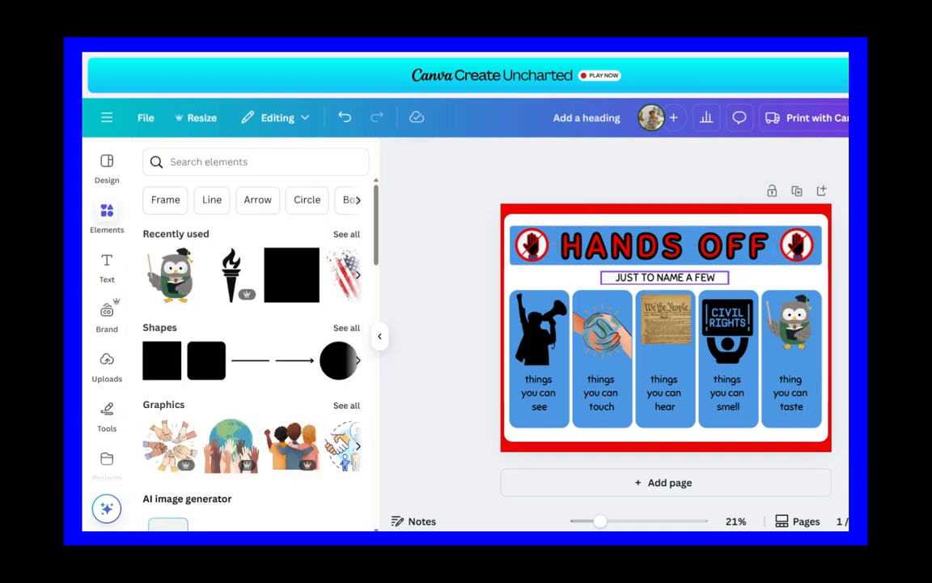
# Step: Replace the subtitle under the banner with "JUST TO NAME A FEW" and give it a thickened Outline effect
pyautogui.click(665, 278)
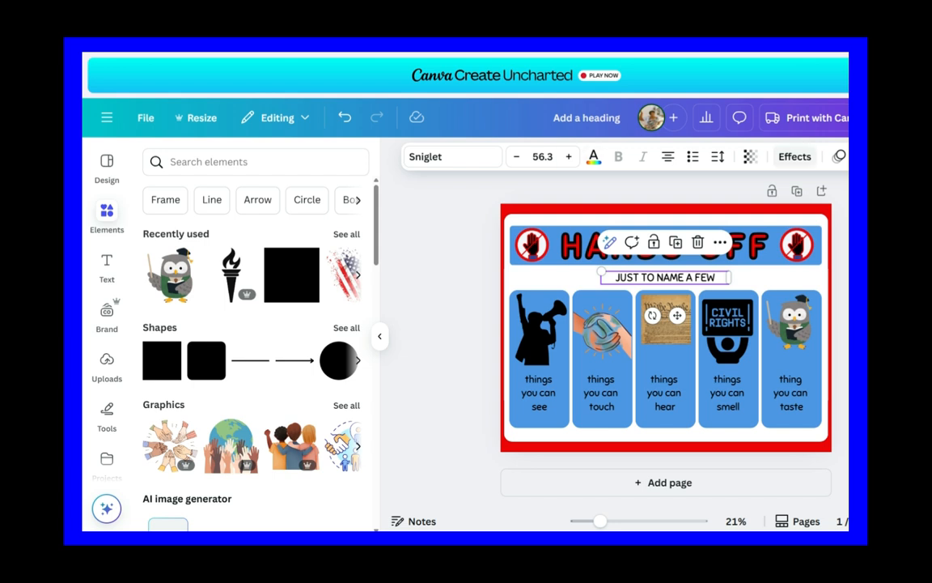
pyautogui.click(794, 156)
pyautogui.click(327, 326)
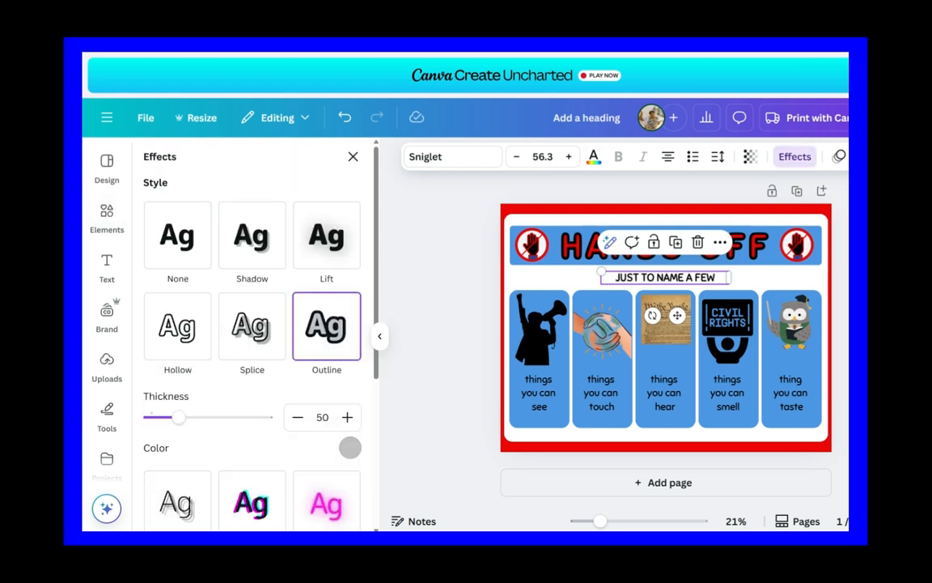
pyautogui.moveTo(179, 416); pyautogui.dragTo(225, 416)
pyautogui.click(107, 217)
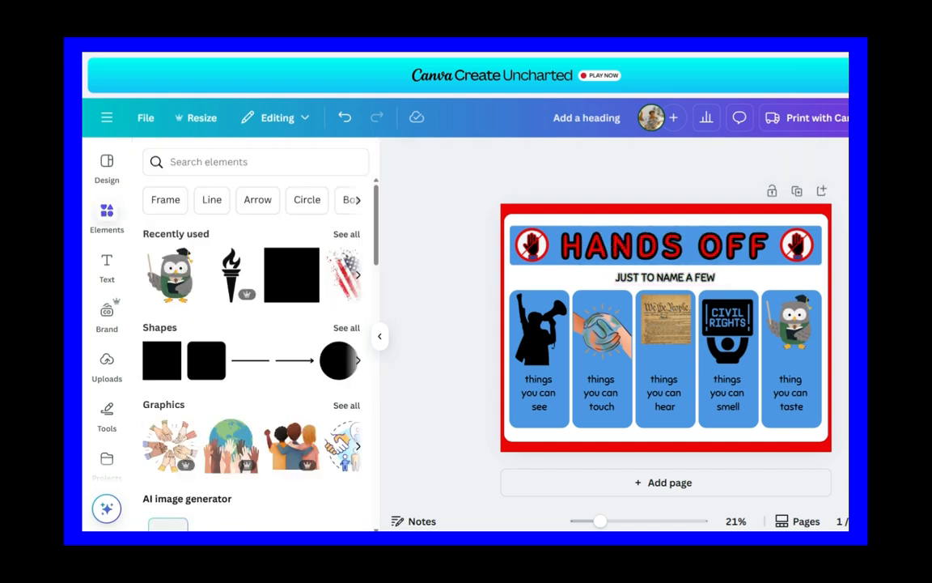
# Step: Set the letter spacing of the "JUST TO NAME A FEW" subtitle to 165
pyautogui.click(665, 277)
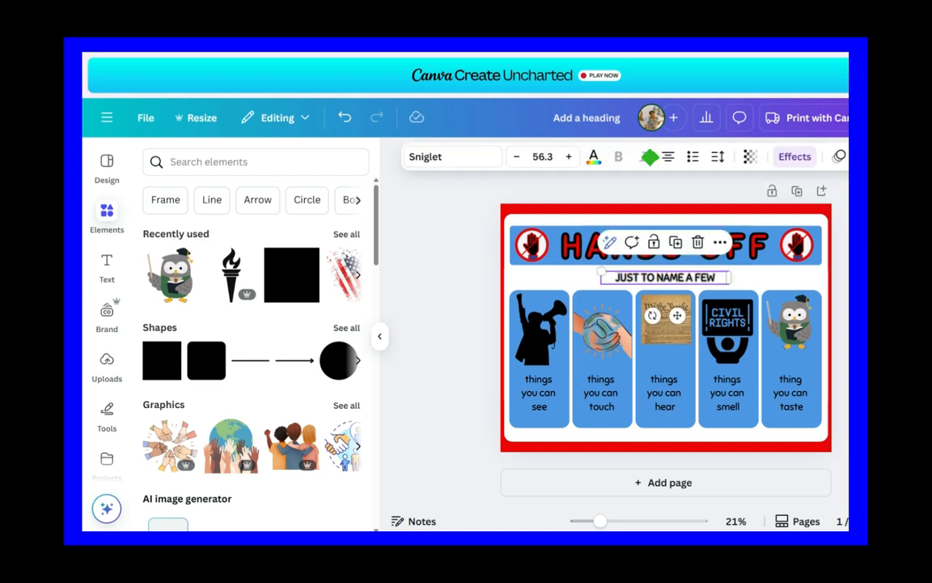
pyautogui.click(718, 156)
pyautogui.moveTo(667, 212); pyautogui.dragTo(684, 212)
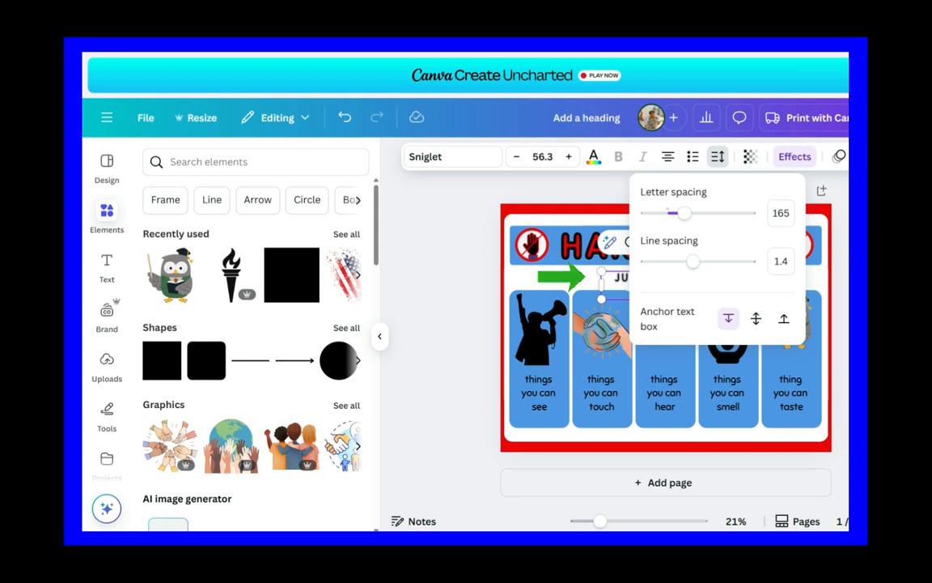
pyautogui.click(718, 156)
# Step: Widen the subtitle's text box to about 10.6 so it fits one line, and center it between the banner and cards
pyautogui.moveTo(729, 285); pyautogui.dragTo(747, 283)
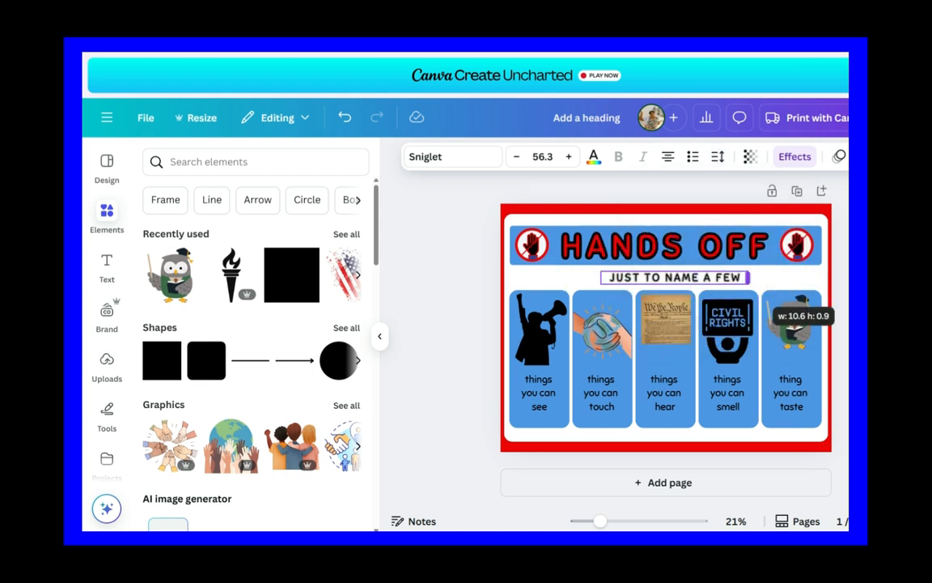
pyautogui.press('Escape')
pyautogui.click(675, 277)
pyautogui.moveTo(674, 277); pyautogui.dragTo(666, 277)
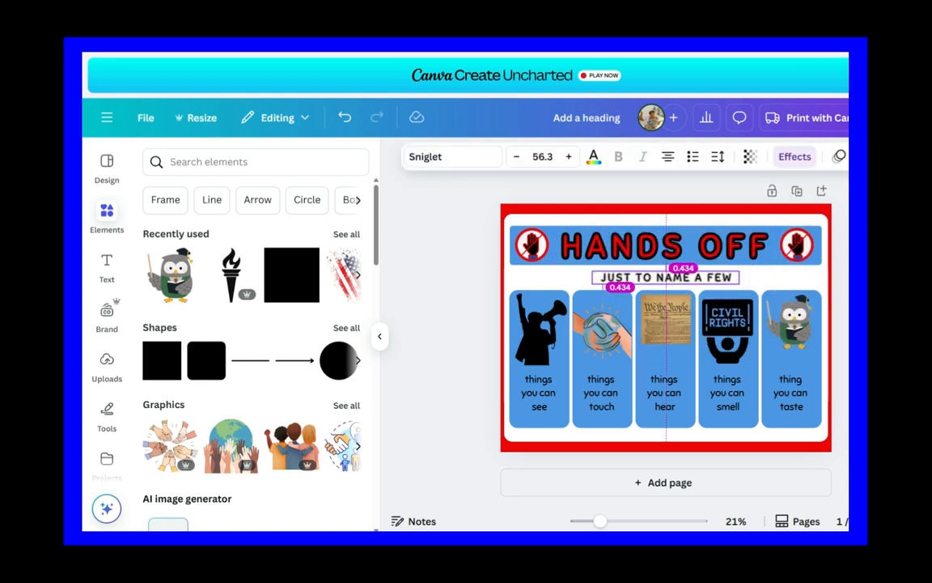
pyautogui.press('Escape')
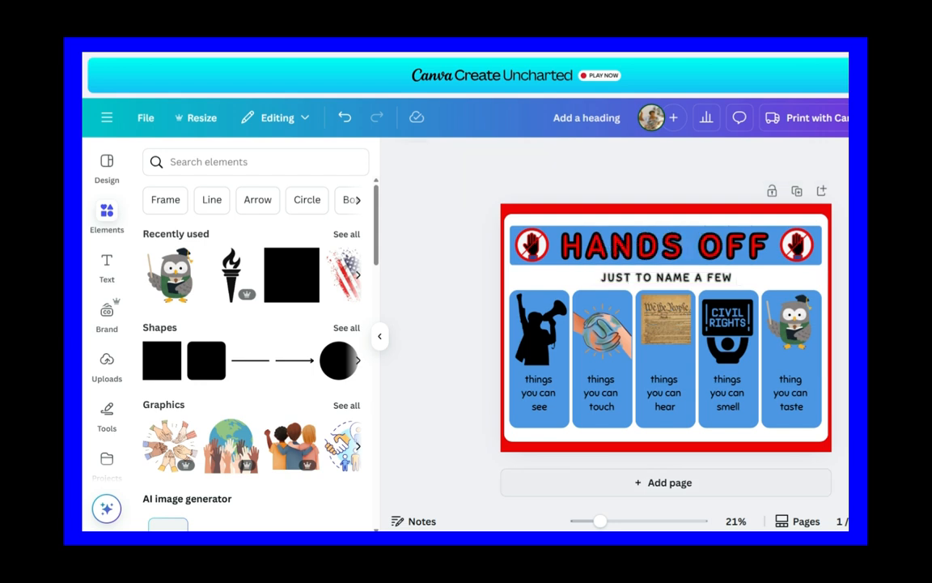
# Step: Replace the first card's "things you can see" text with "OUR FREEDOM OF SPEECH"
pyautogui.click(539, 393)
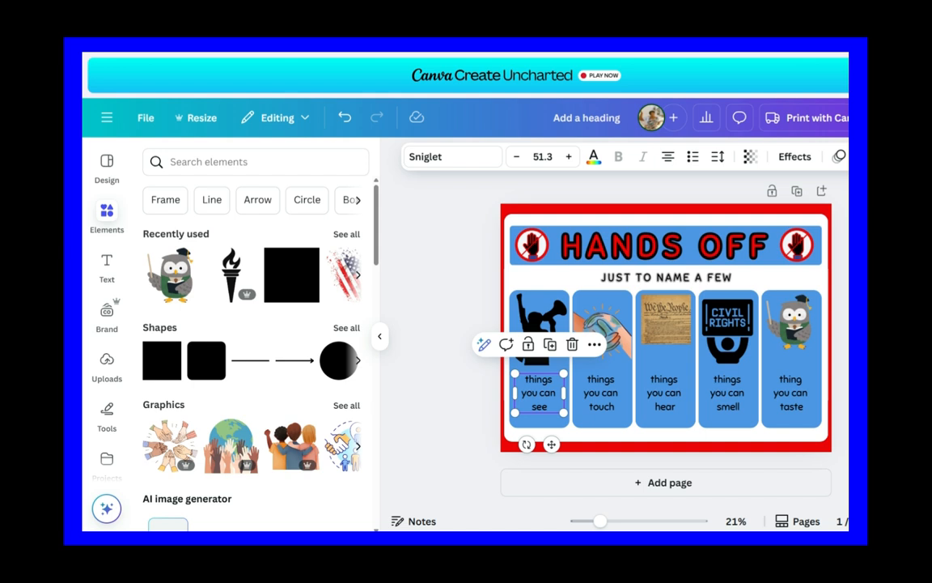
pyautogui.press('Return')
pyautogui.press('BackSpace')
pyautogui.write('OUR FREED')
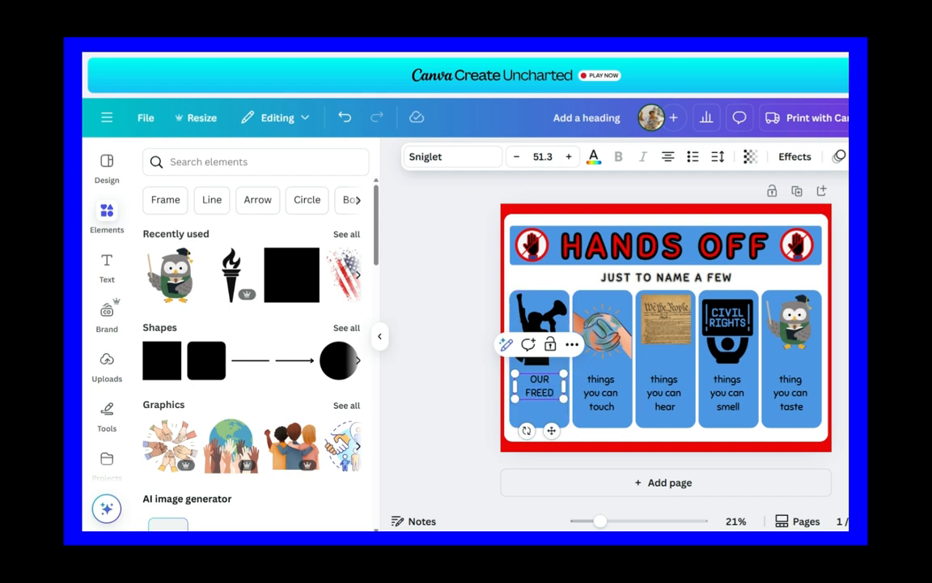
pyautogui.write('OM OF SPEECH')
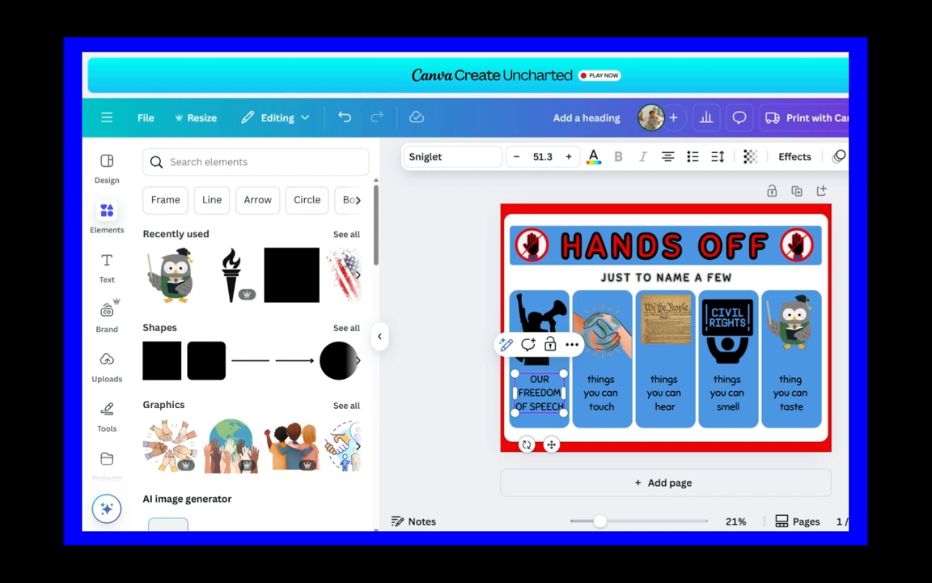
pyautogui.click(455, 393)
# Step: Apply the Outline effect in black to the "OUR FREEDOM OF SPEECH" text on the first card
pyautogui.click(540, 393)
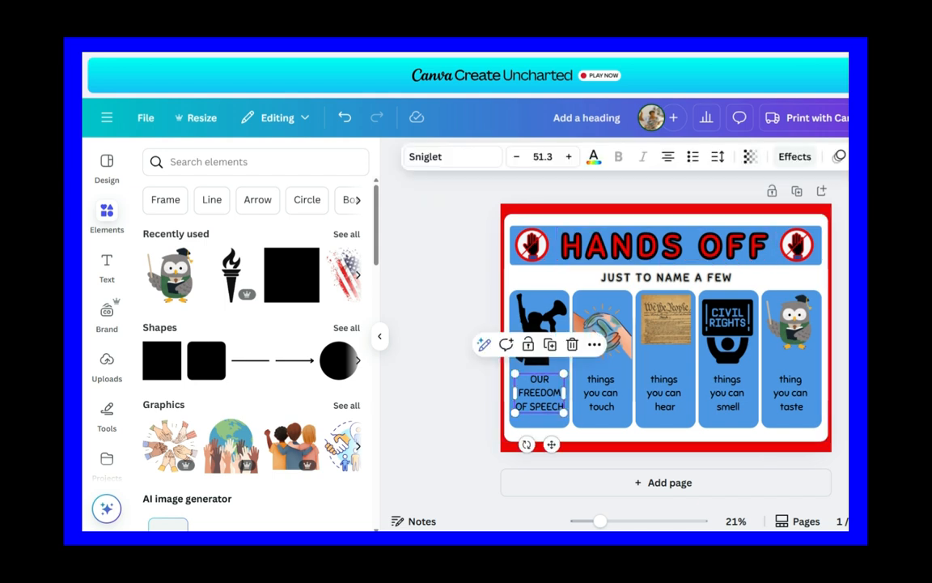
pyautogui.click(794, 157)
pyautogui.click(326, 326)
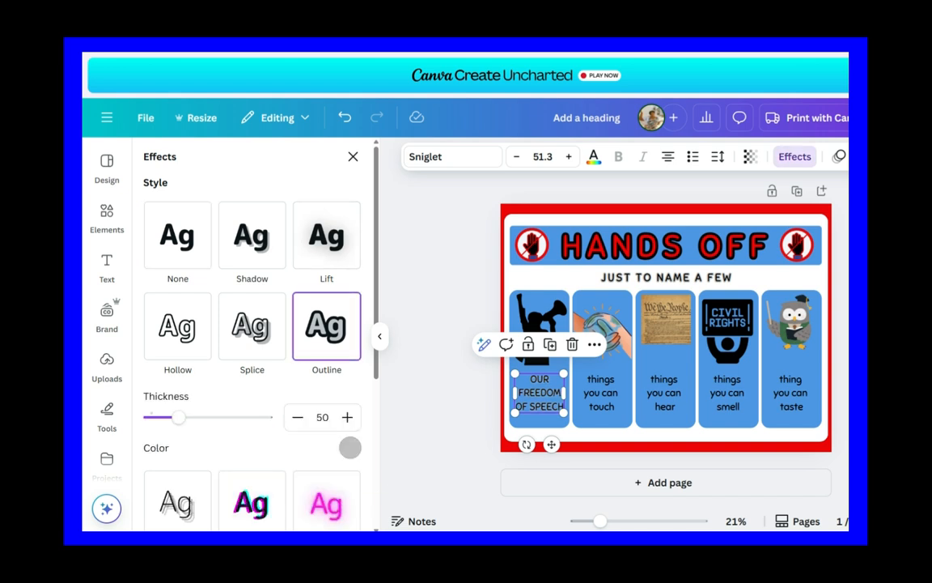
pyautogui.click(349, 447)
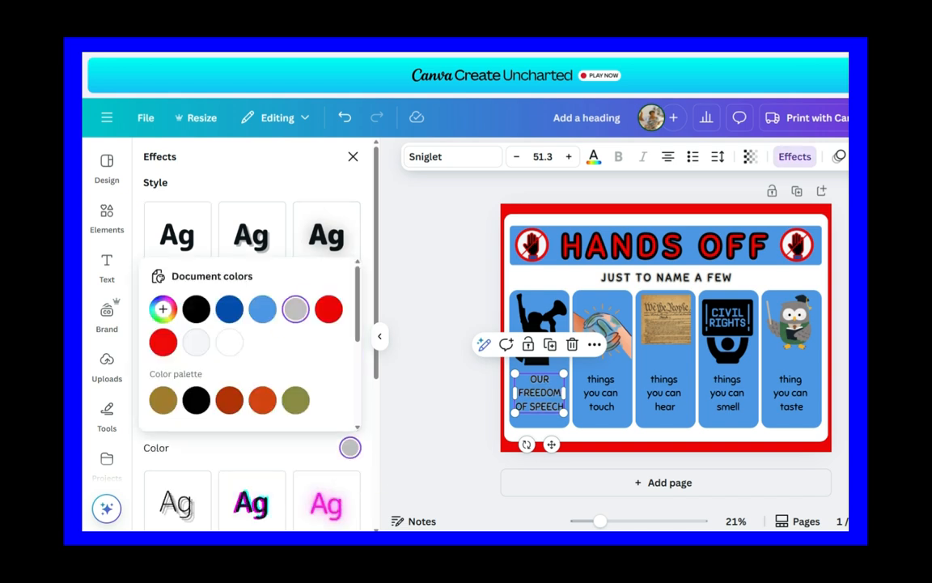
pyautogui.click(196, 308)
pyautogui.press('Escape')
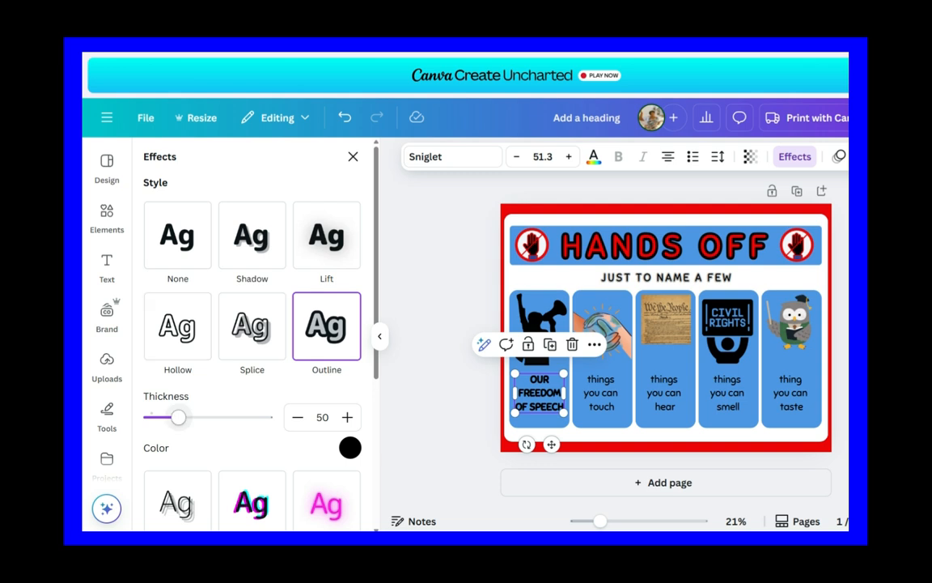
pyautogui.press('Escape')
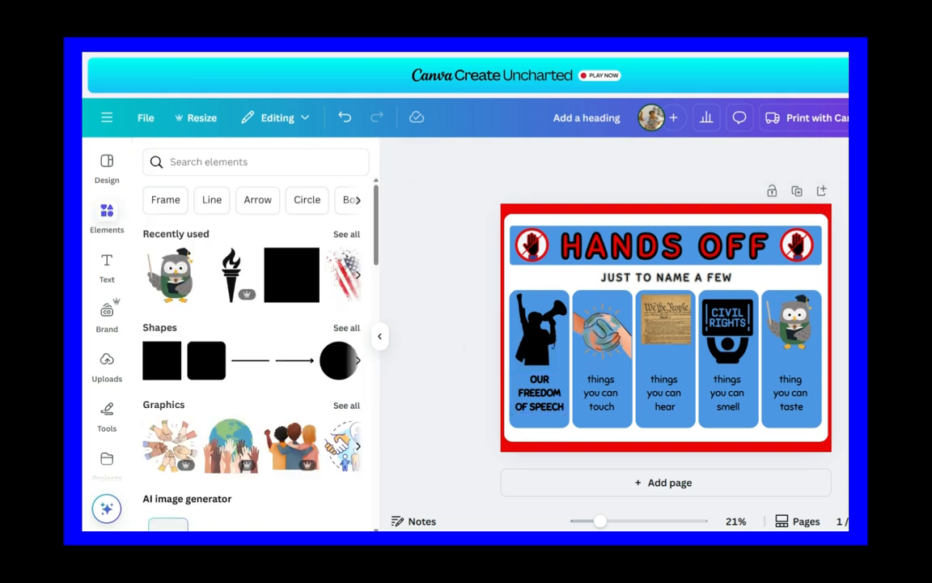
# Step: Set the line spacing of the "OUR FREEDOM OF SPEECH" text on the first card to 1.61
pyautogui.click(539, 394)
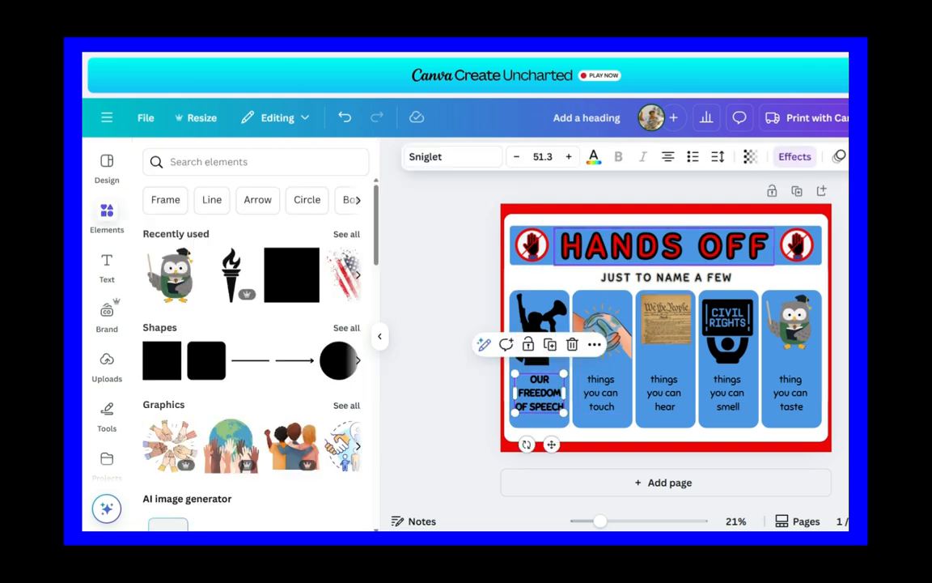
pyautogui.click(718, 157)
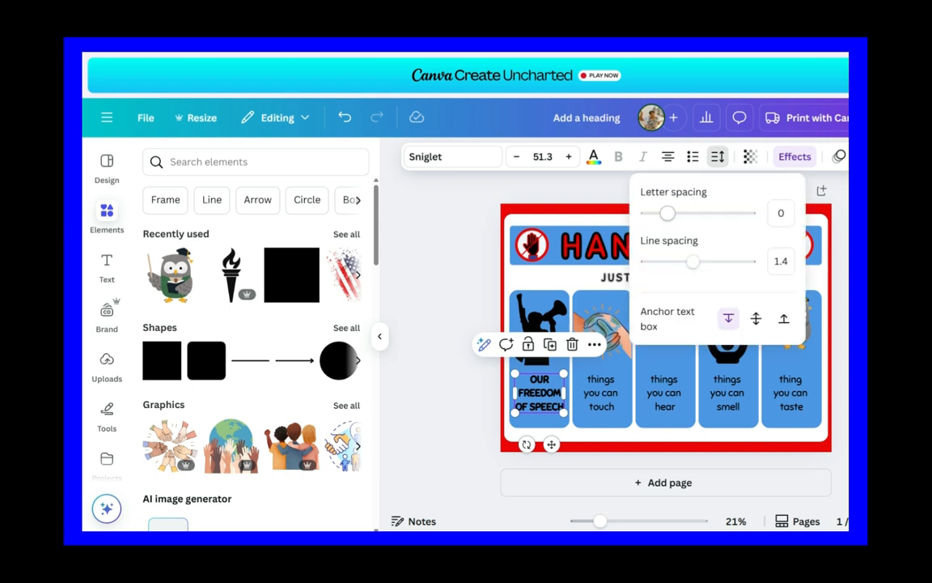
pyautogui.moveTo(692, 260)
pyautogui.mouseDown()
pyautogui.moveTo(714, 261)
pyautogui.moveTo(674, 260)
pyautogui.moveTo(703, 260)
pyautogui.mouseUp()
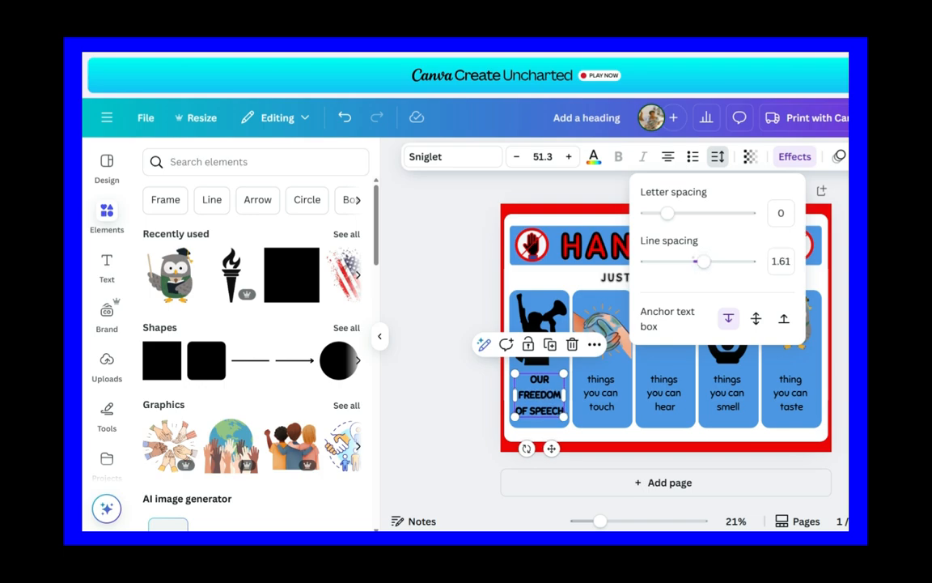
pyautogui.press('Escape')
pyautogui.press('Escape')
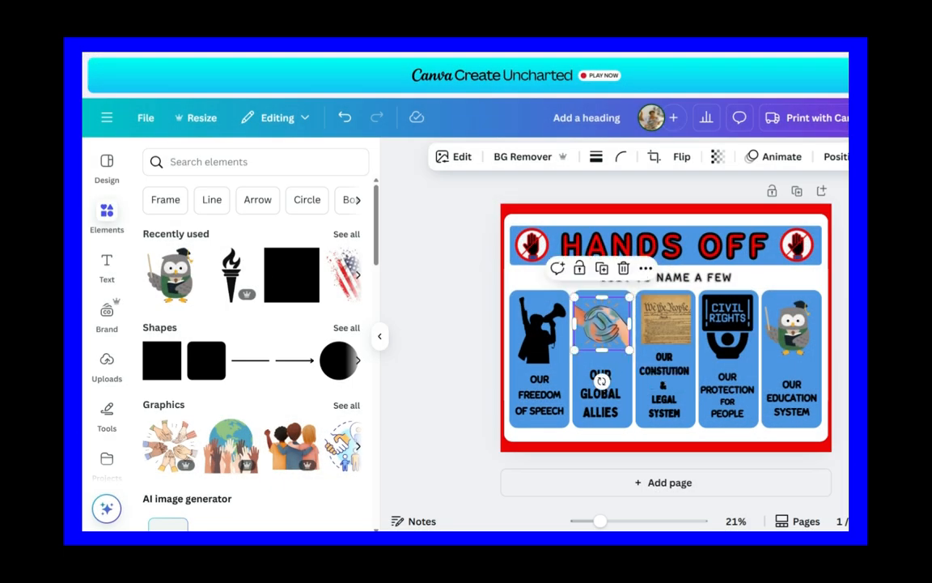
pyautogui.press('Escape')
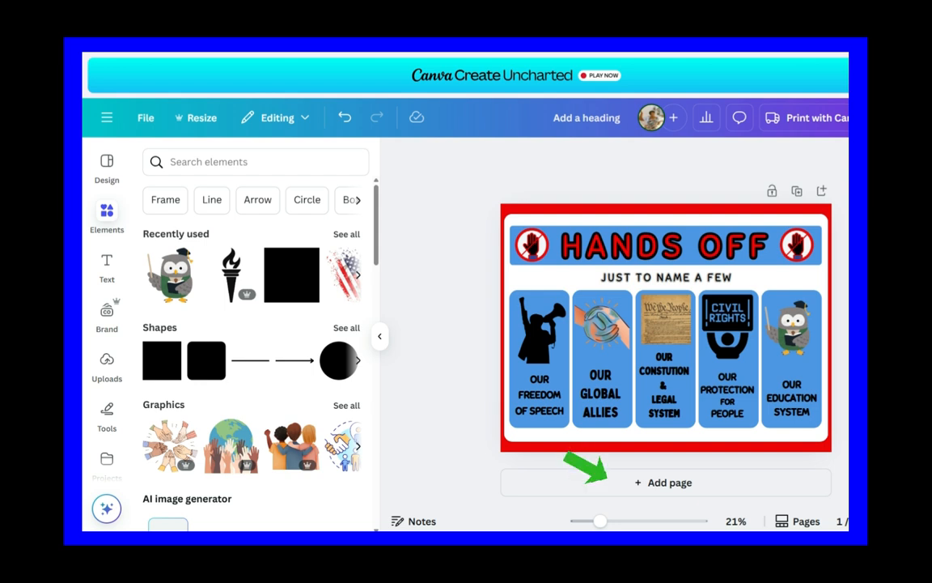
# Step: Add a second page with the first page's design copied in, keeping only its border, white panel, HANDS OFF title and hand icons
pyautogui.click(663, 483)
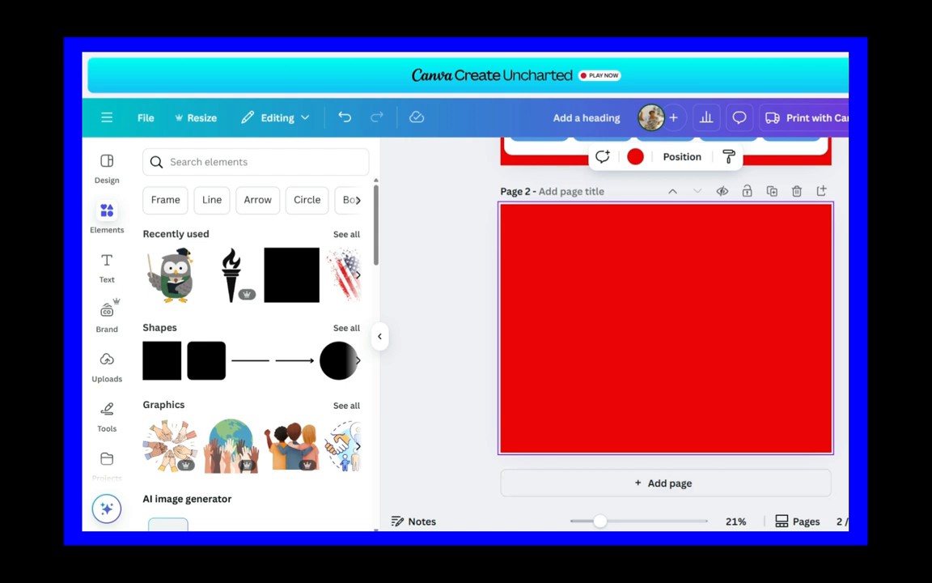
pyautogui.hotkey('ctrl', 'v')
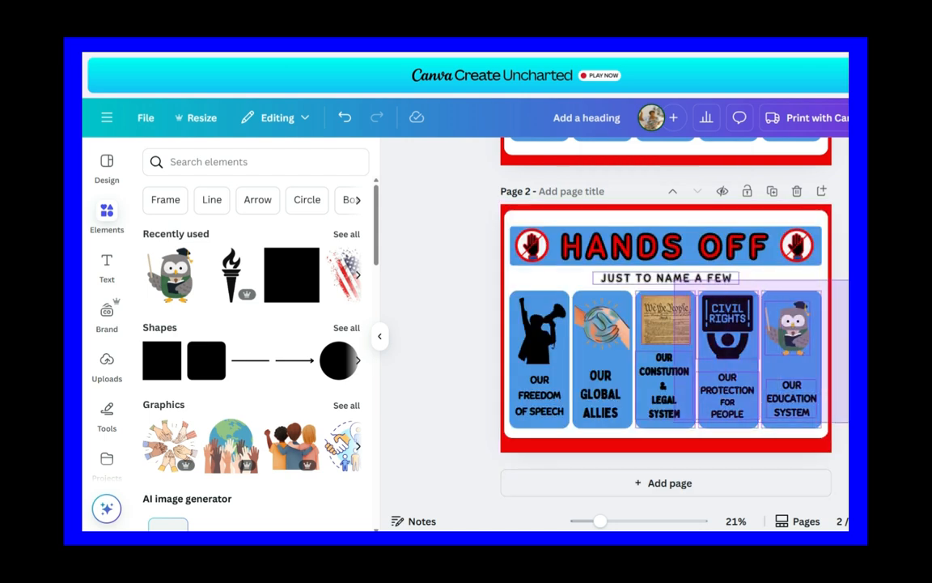
pyautogui.click(707, 243)
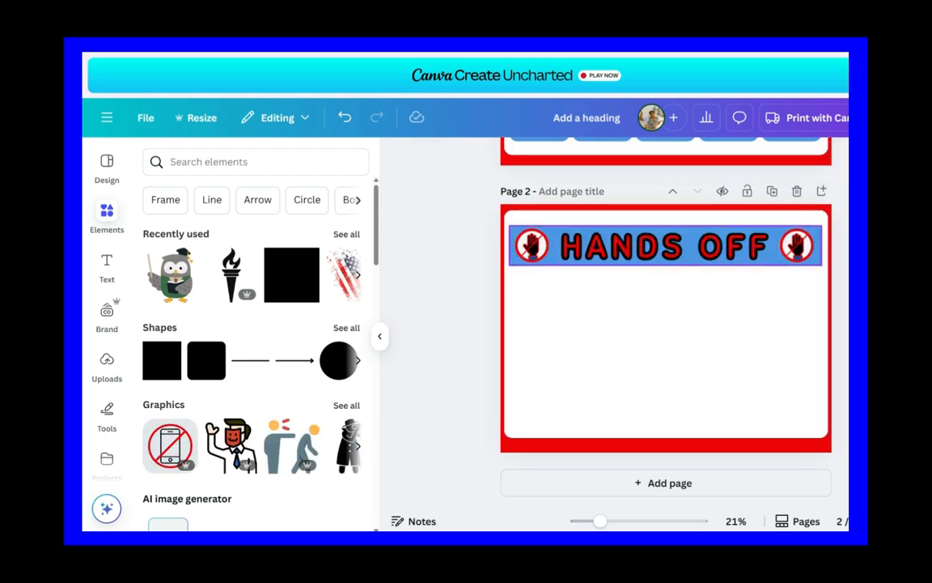
pyautogui.click(707, 246)
pyautogui.doubleClick(678, 246)
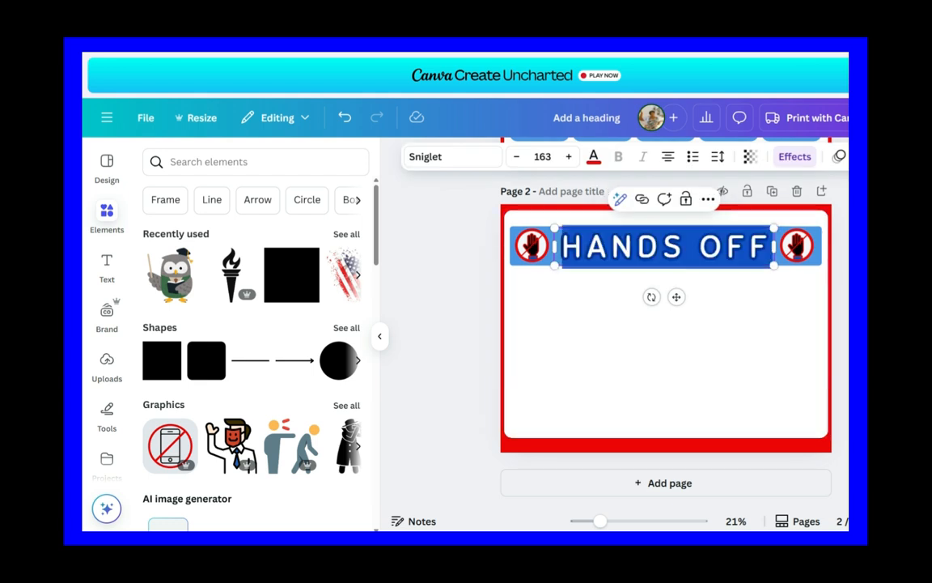
pyautogui.press('Escape')
pyautogui.press('Escape')
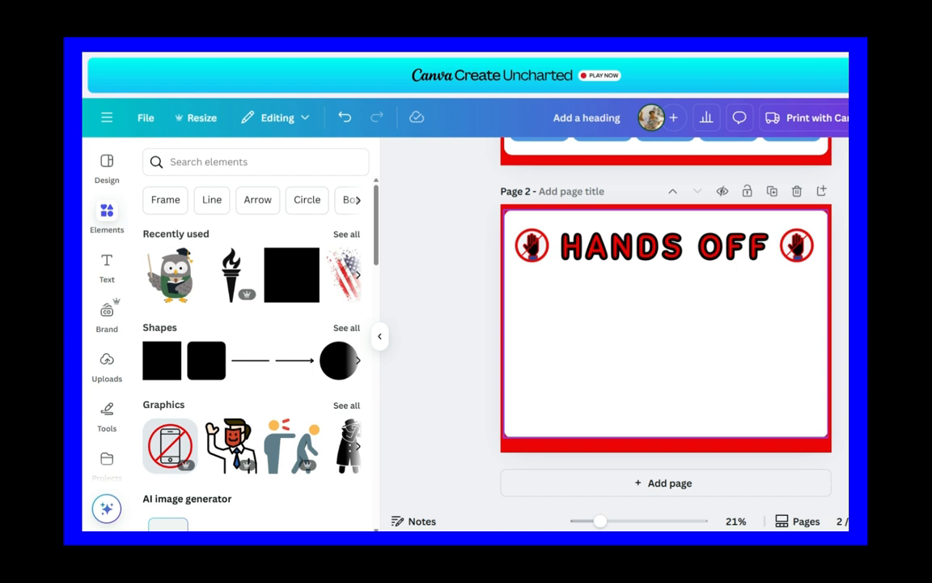
# Step: Fill the white panel on page 2 with eight red "Add a heading" texts at size 88.4, in two columns of four
pyautogui.click(107, 266)
pyautogui.click(221, 359)
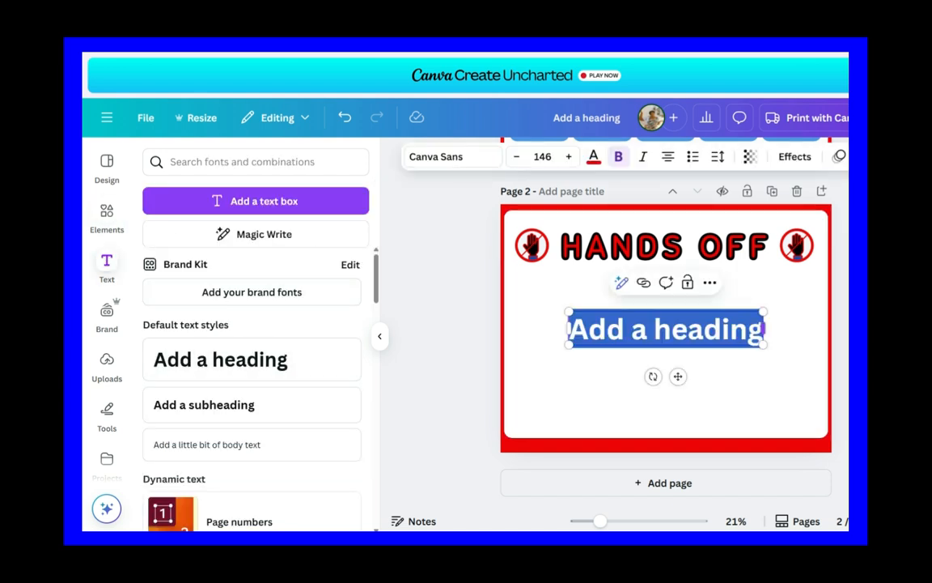
pyautogui.moveTo(719, 328); pyautogui.dragTo(589, 360)
pyautogui.click(595, 265)
pyautogui.click(595, 289)
pyautogui.click(595, 320)
pyautogui.click(594, 348)
pyautogui.moveTo(583, 418); pyautogui.dragTo(738, 388)
pyautogui.click(750, 300)
pyautogui.click(749, 350)
pyautogui.moveTo(738, 438); pyautogui.dragTo(738, 397)
# Step: Apply the Outline effect in black with a thickness of 90 to all eight headings on page 2
pyautogui.click(453, 372)
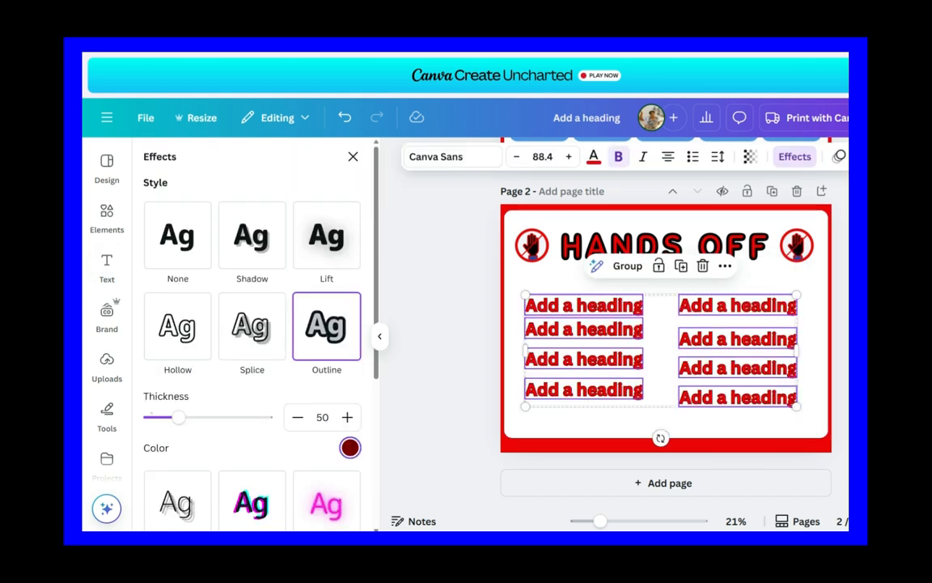
pyautogui.click(350, 448)
pyautogui.click(196, 309)
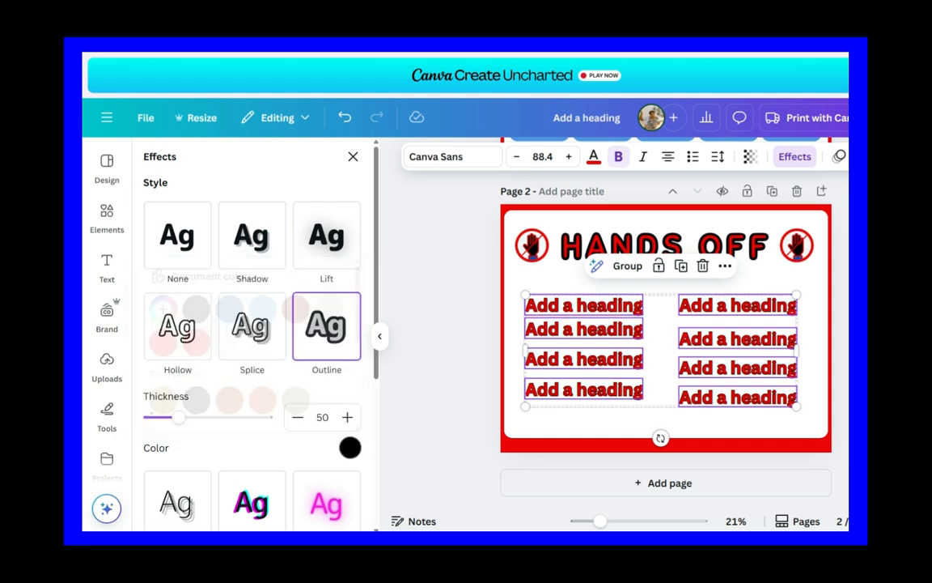
pyautogui.moveTo(178, 418); pyautogui.dragTo(202, 418)
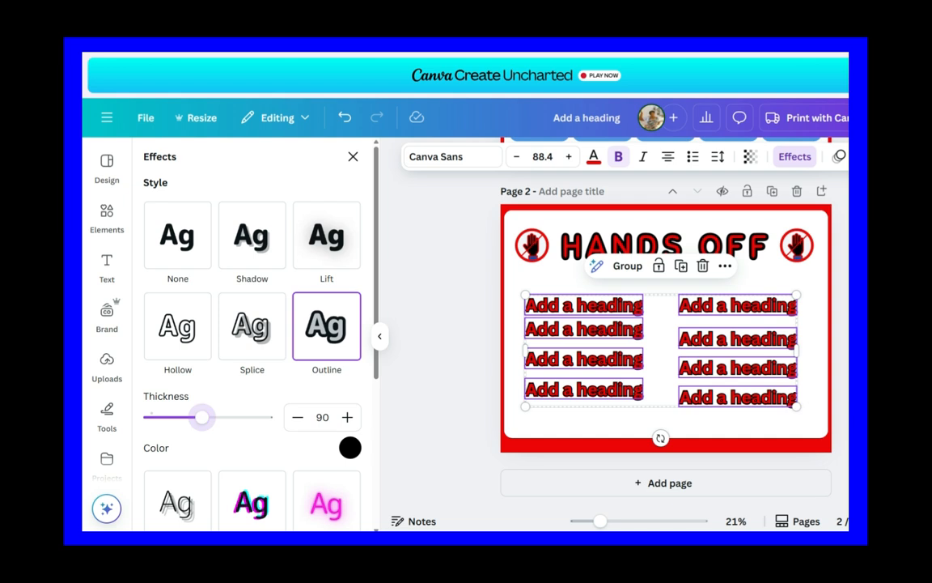
pyautogui.click(353, 156)
pyautogui.click(660, 348)
# Step: Color the first column's headings, from top to bottom, light blue, olive green, golden yellow and Coral red (#ff5757)
pyautogui.click(584, 305)
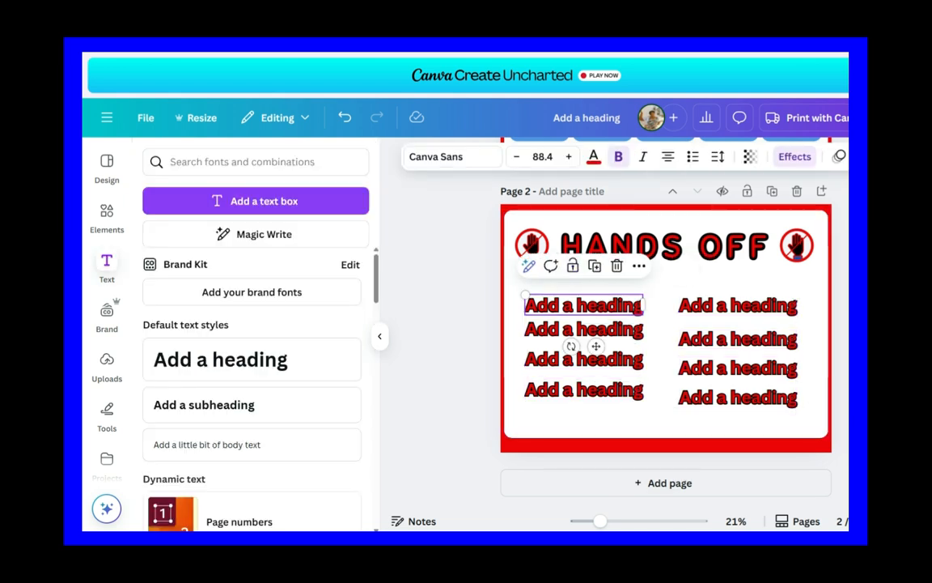
pyautogui.click(593, 156)
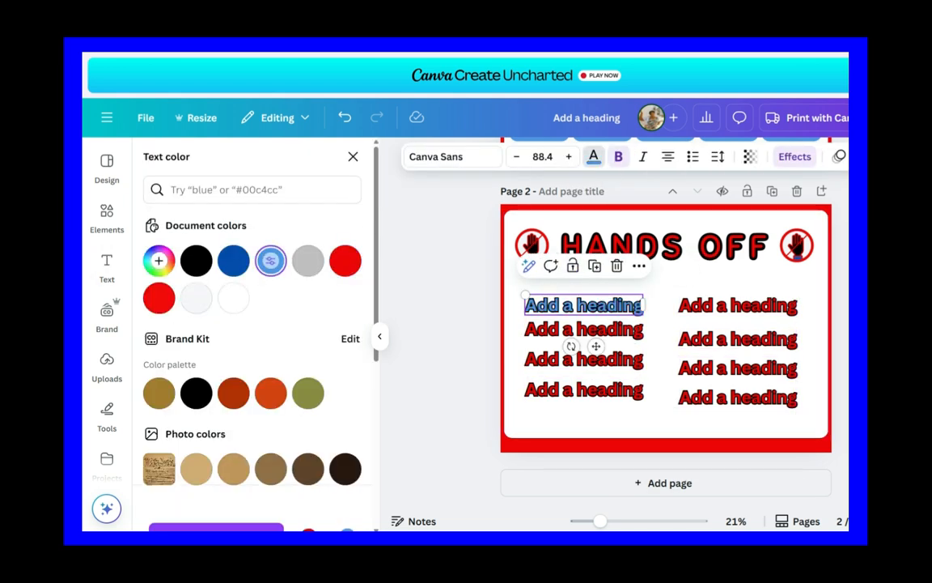
pyautogui.click(584, 329)
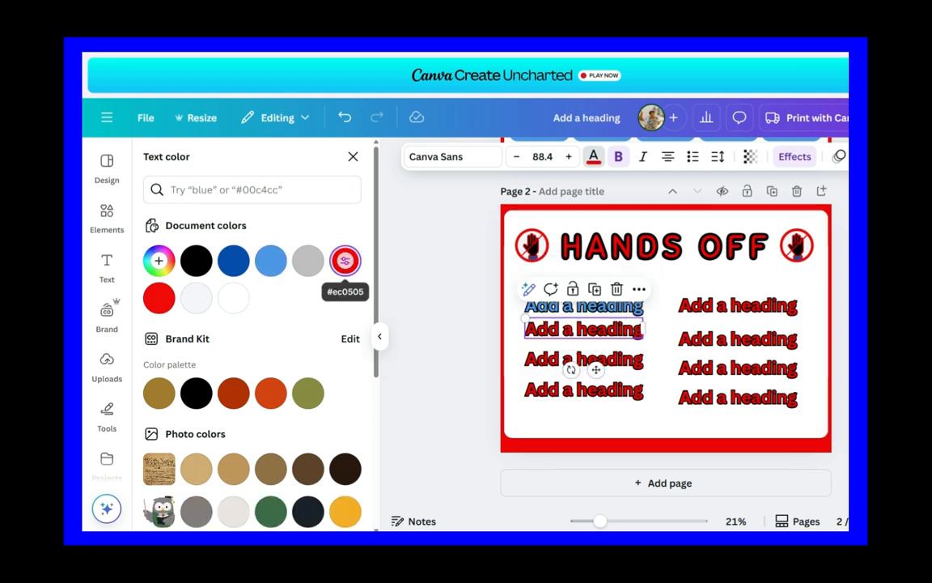
pyautogui.click(270, 259)
pyautogui.click(159, 298)
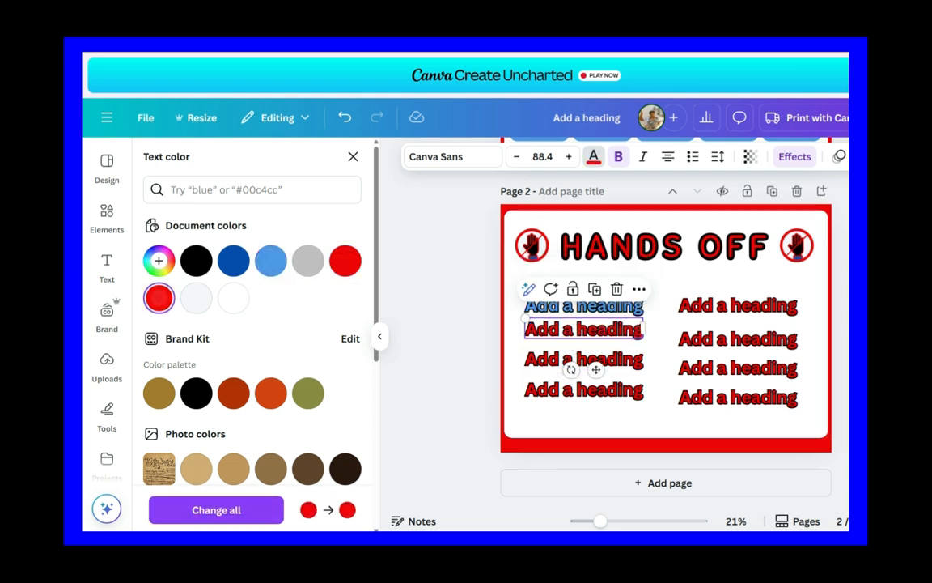
pyautogui.click(308, 393)
pyautogui.click(584, 359)
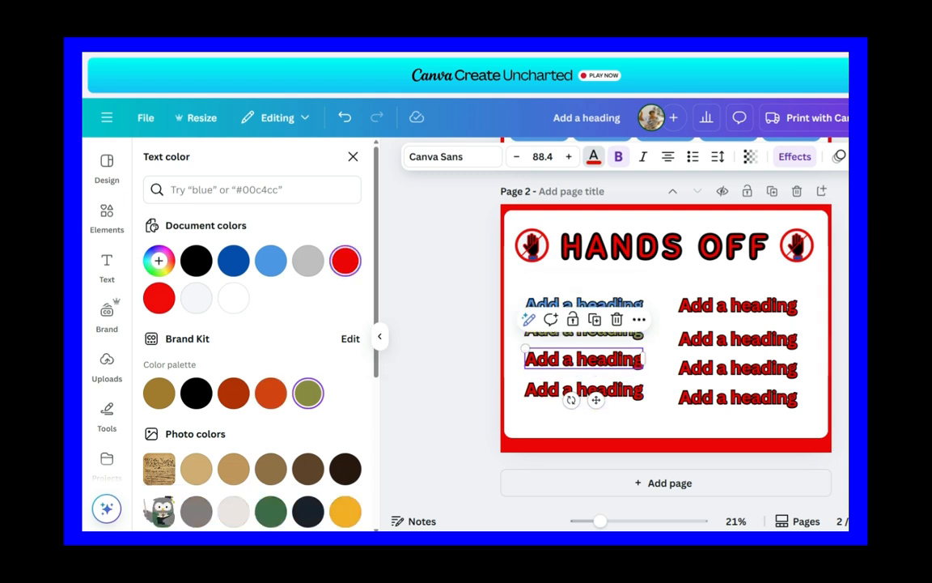
pyautogui.click(345, 511)
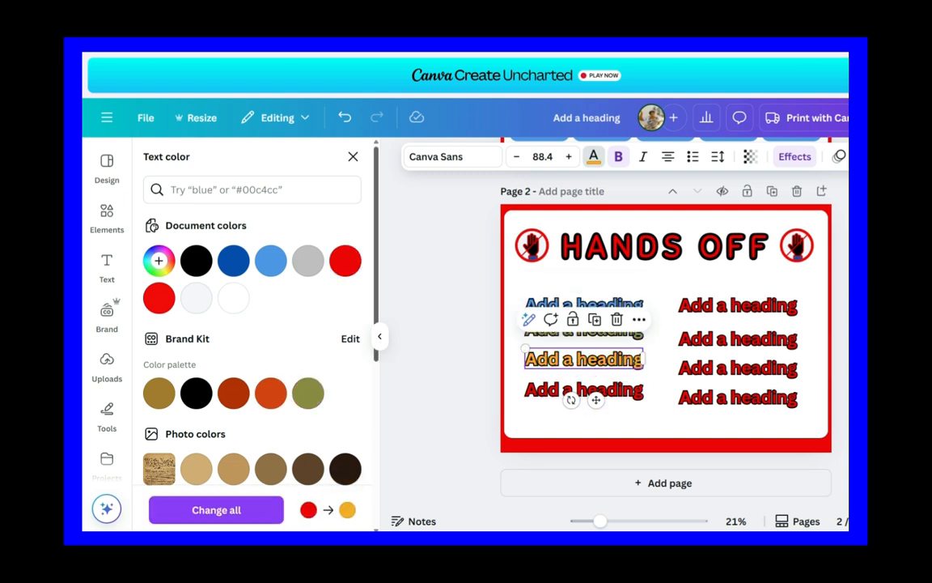
pyautogui.scroll(-3, 251, 340)
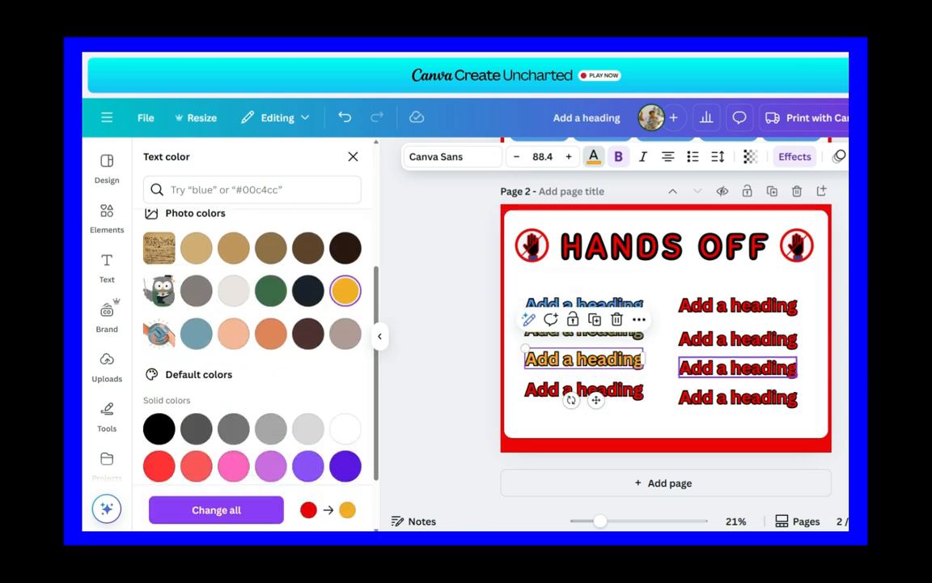
pyautogui.click(617, 390)
pyautogui.click(195, 466)
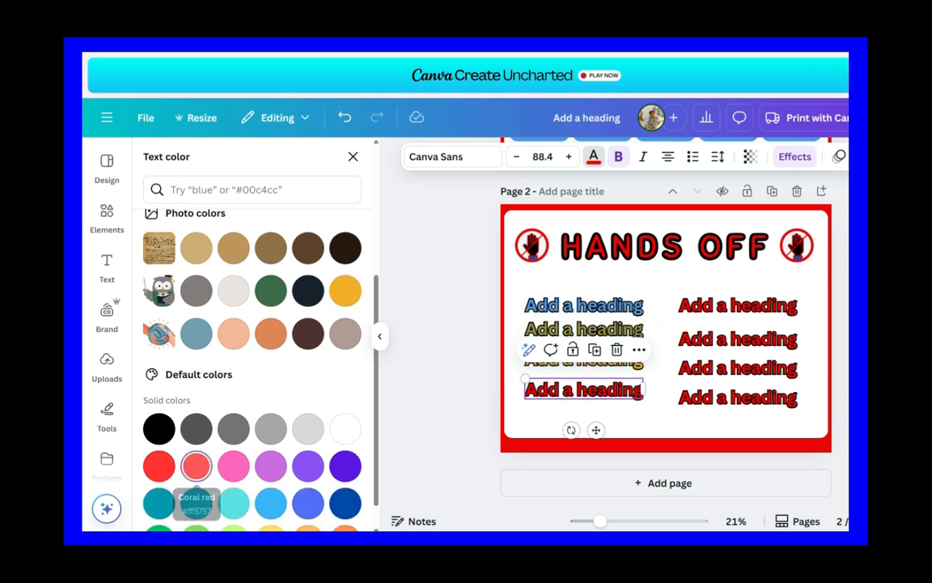
# Step: Color the second column's headings, from top to bottom, peach, dark green, sky blue and brown (#916f46)
pyautogui.click(738, 305)
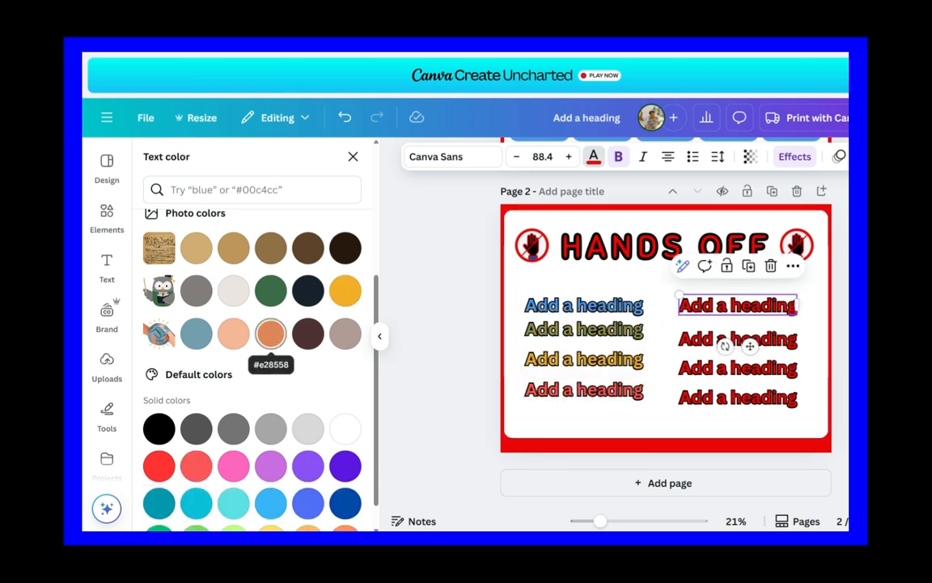
pyautogui.click(233, 333)
pyautogui.click(738, 339)
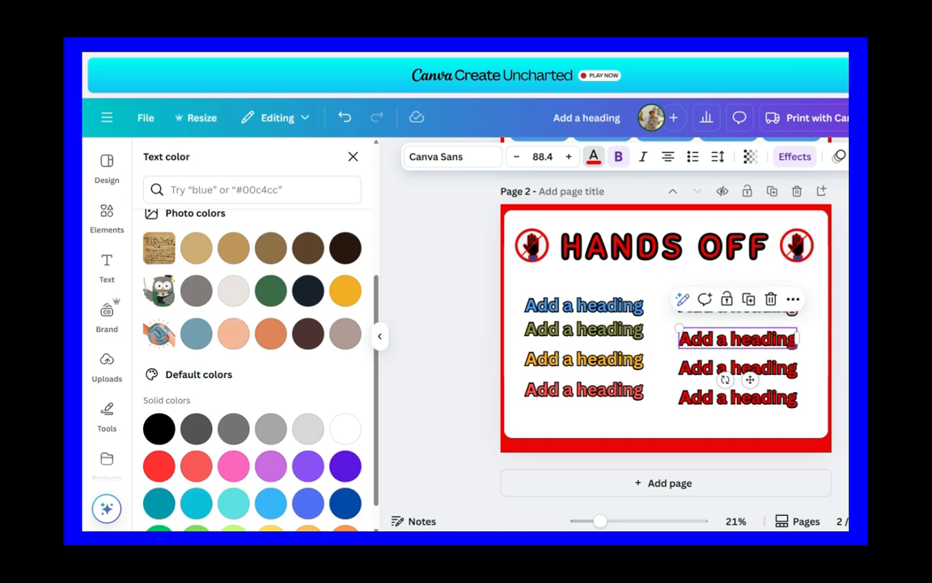
pyautogui.click(270, 291)
pyautogui.click(738, 367)
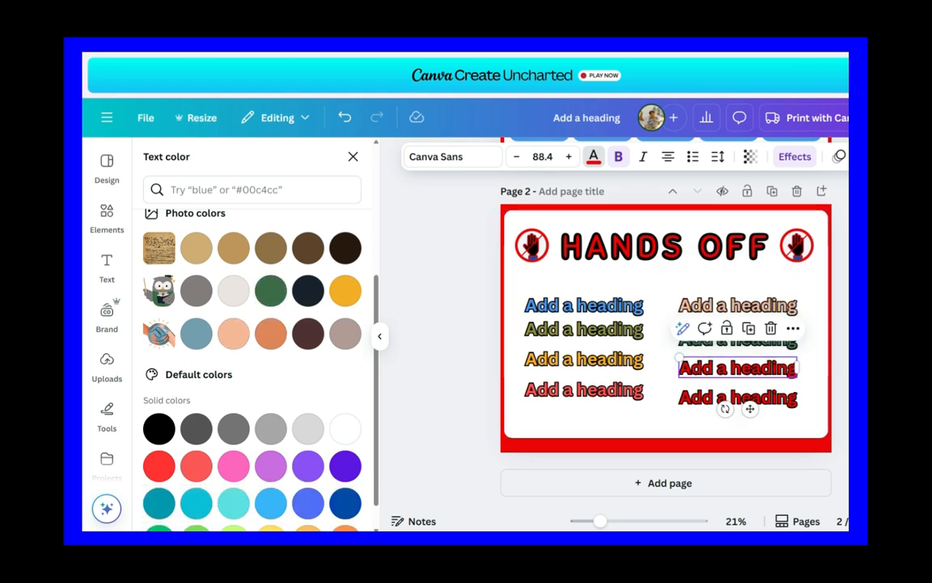
pyautogui.click(270, 503)
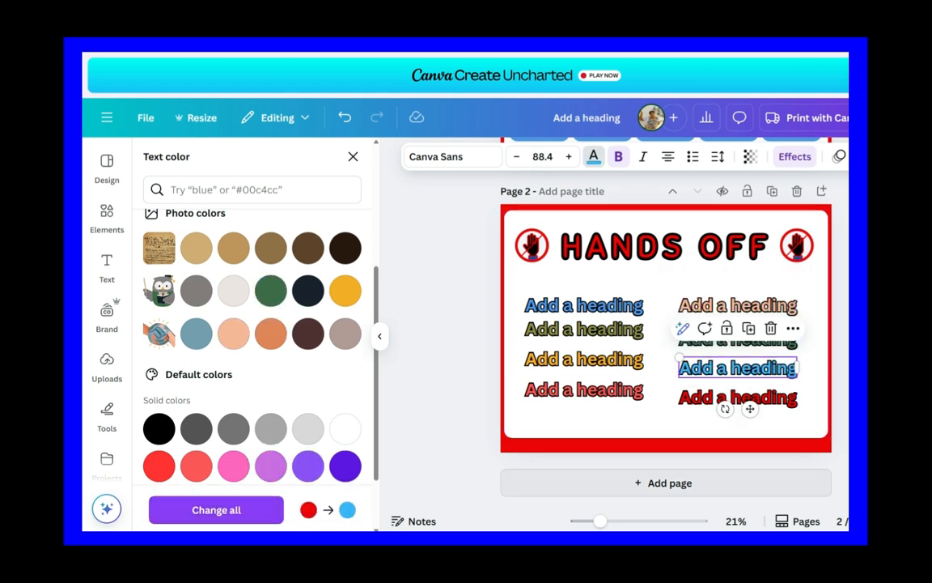
pyautogui.click(738, 396)
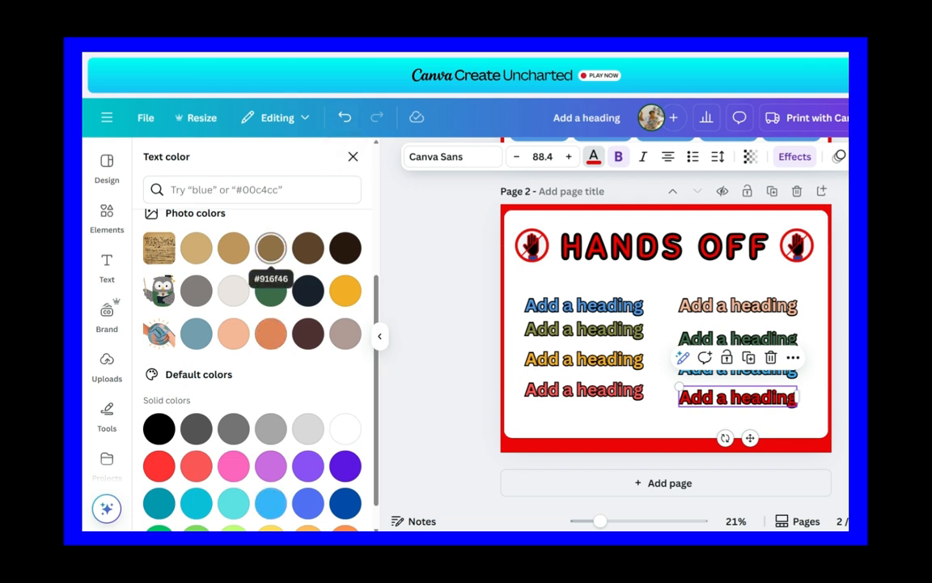
pyautogui.click(270, 246)
pyautogui.click(441, 356)
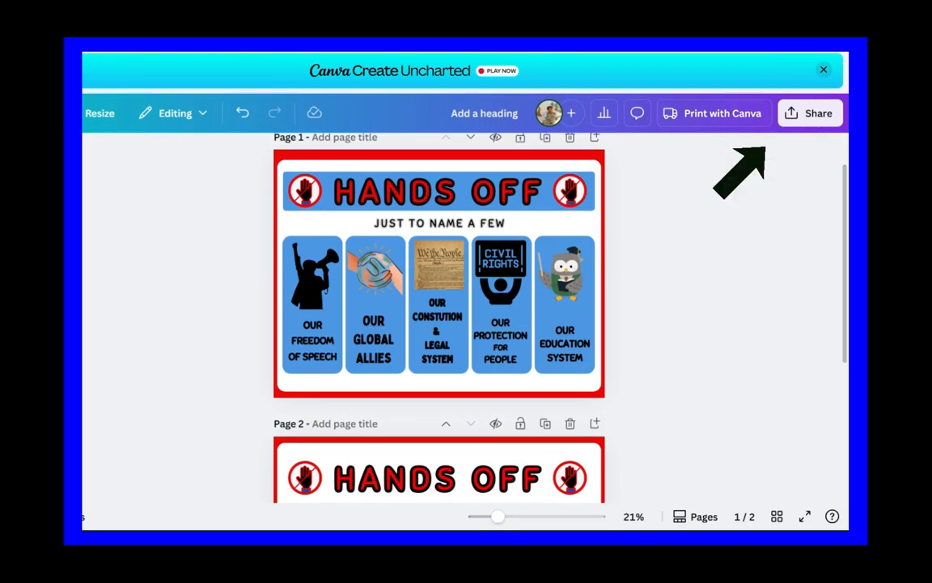
# Step: Set up a Print with Canva order for the design as a Medium (24 x 18in) double-sided poster
pyautogui.click(810, 113)
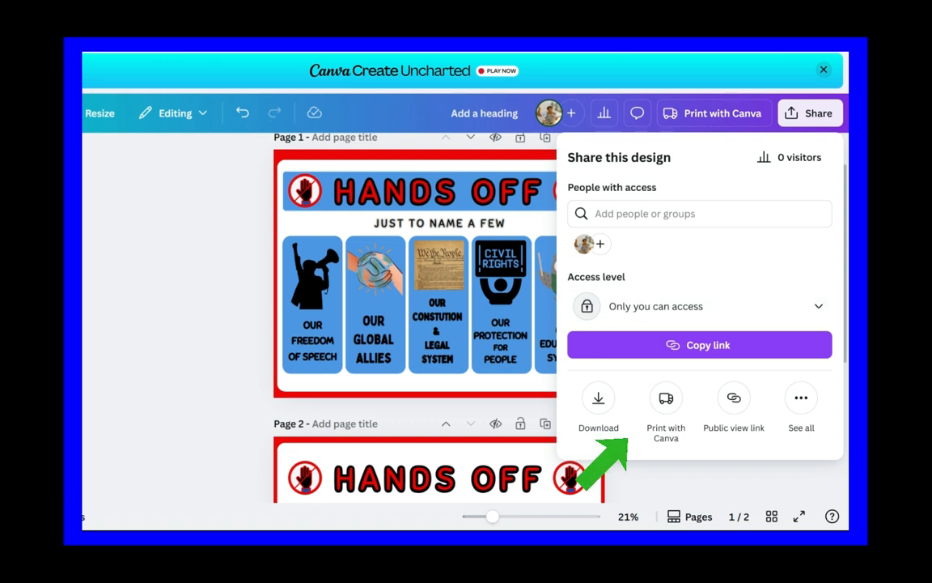
pyautogui.click(666, 404)
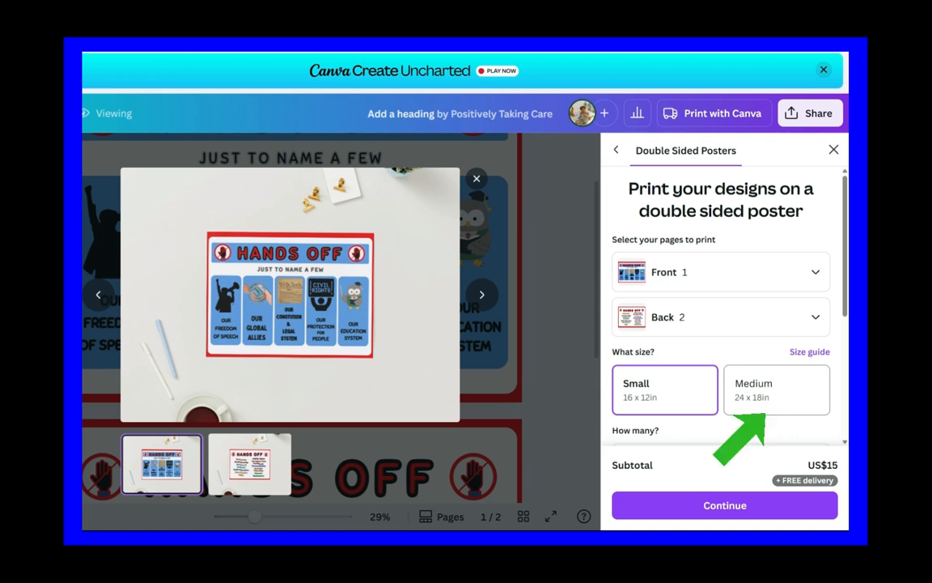
pyautogui.click(776, 390)
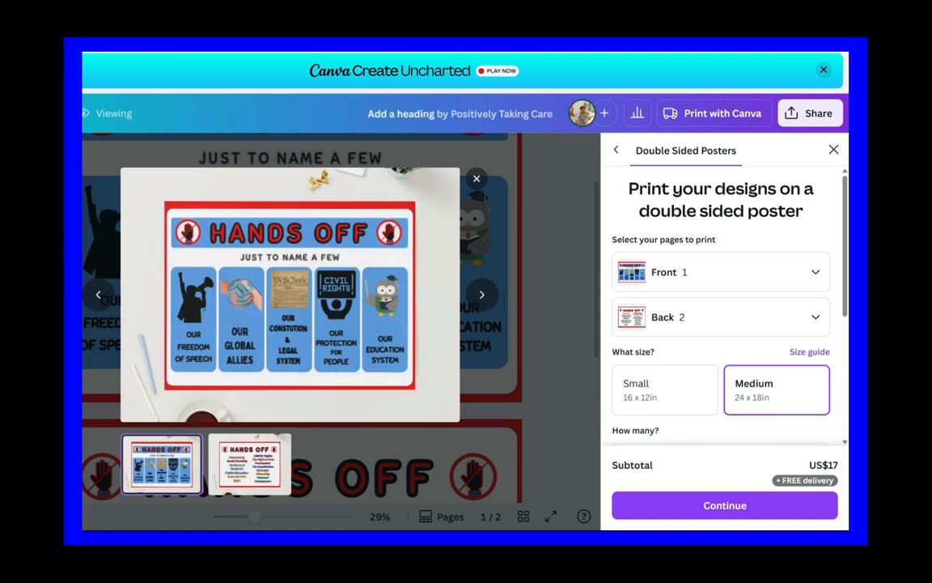
pyautogui.click(725, 505)
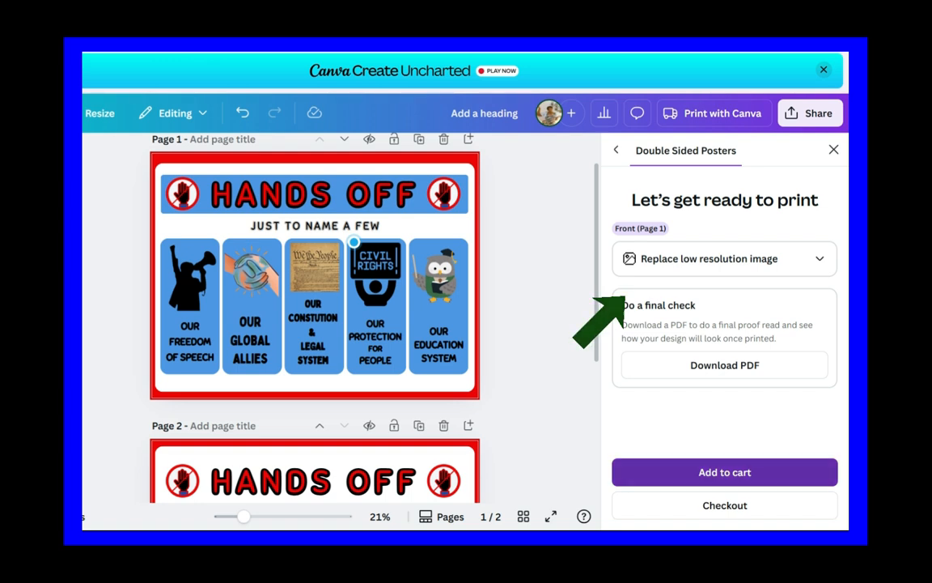
# Step: Add the double-sided poster to the cart and review the order details and delivery options at checkout
pyautogui.click(724, 472)
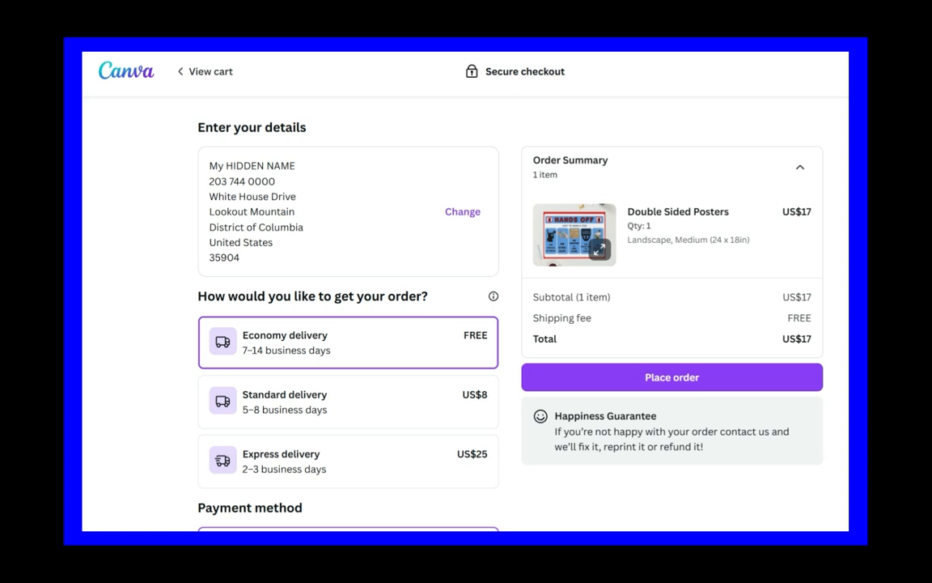
pyautogui.scroll(-1, 465, 314)
pyautogui.scroll(1, 465, 314)
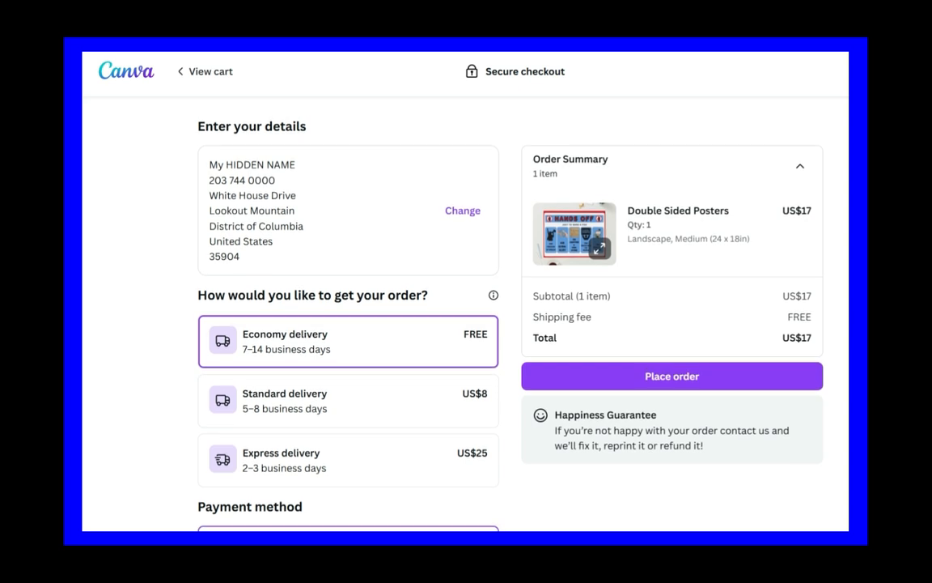